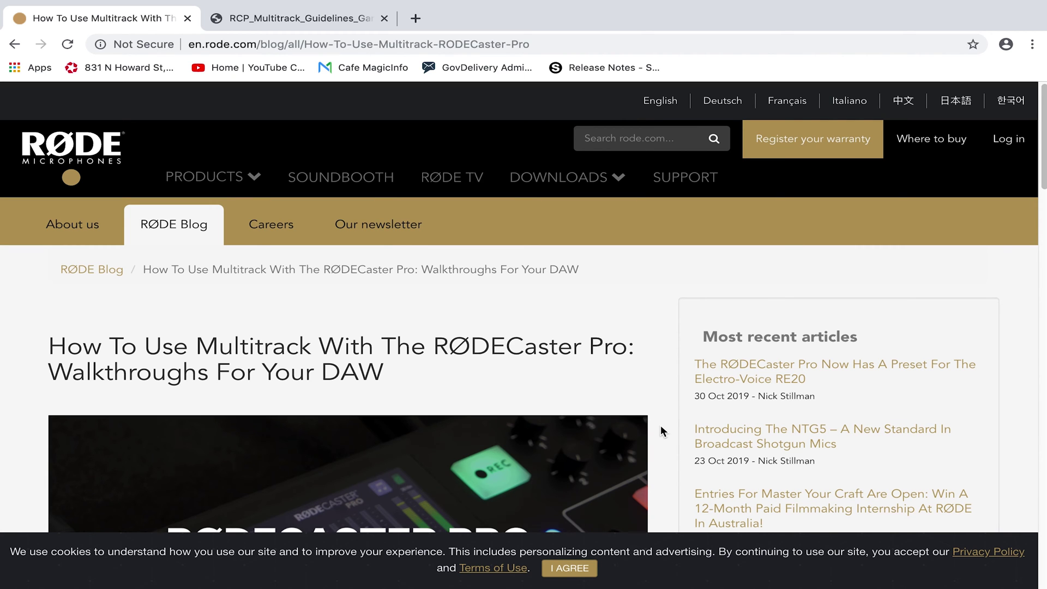
Step: Review the table of DAW walkthrough downloads in the RØDECaster Pro multitrack blog article
key("ctrl+Up")
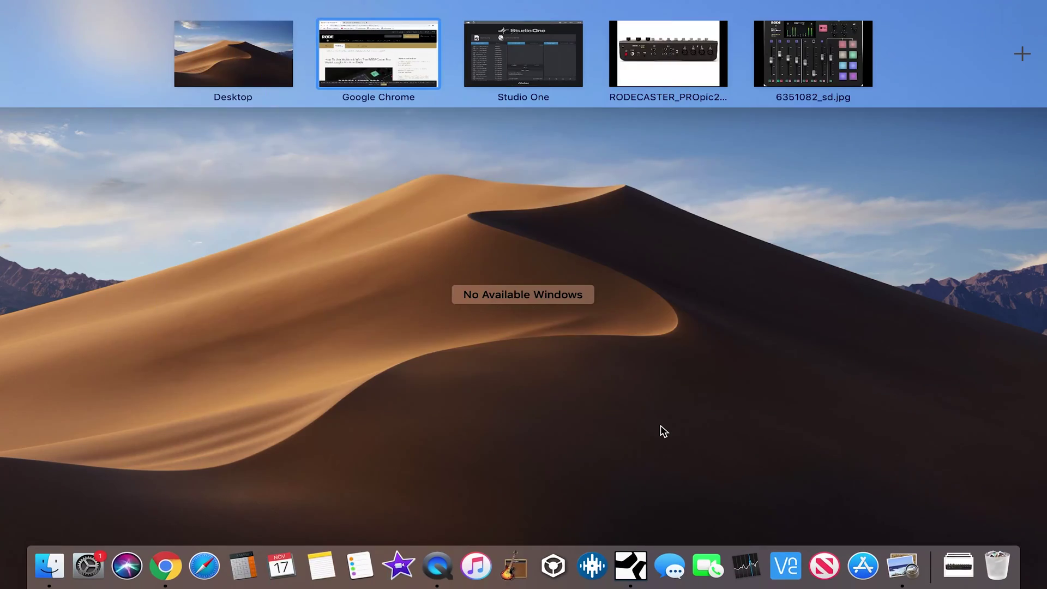
left_click(379, 37)
scroll(515, 306, "down", 10)
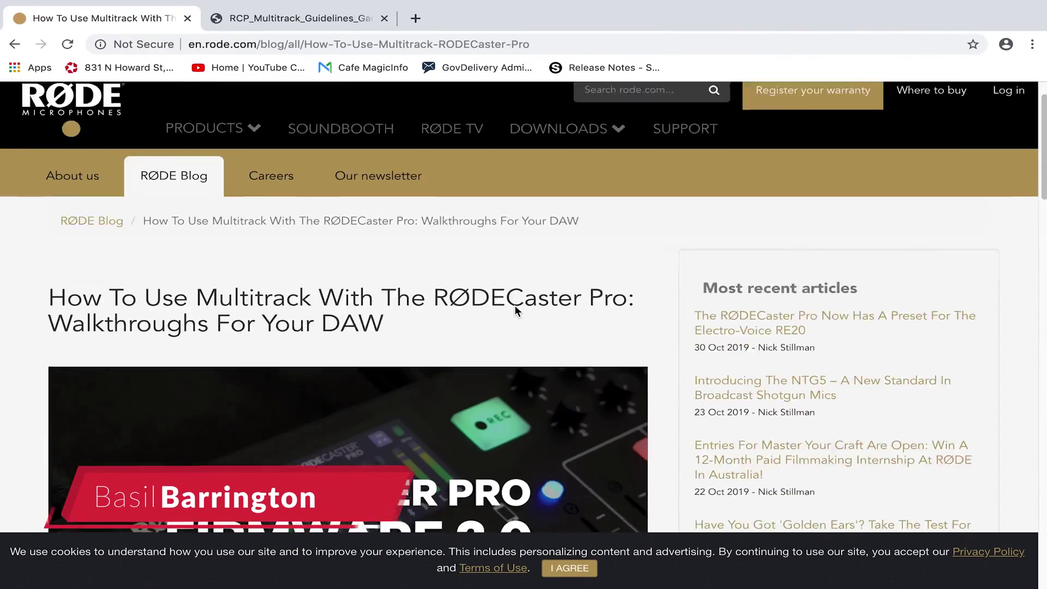
scroll(515, 309, "down", 10)
scroll(514, 309, "up", 4)
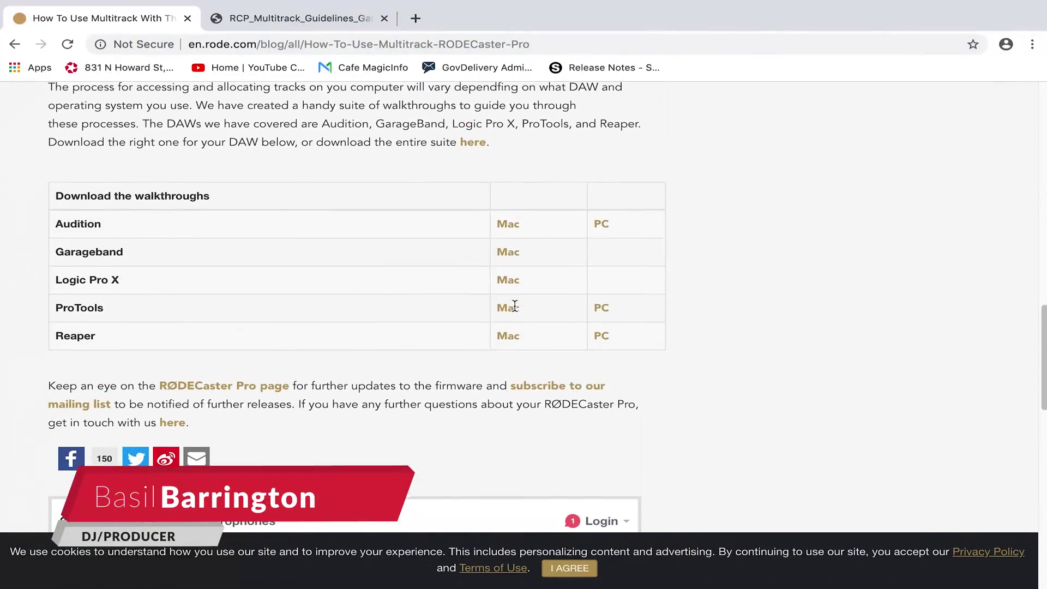
left_click(514, 308)
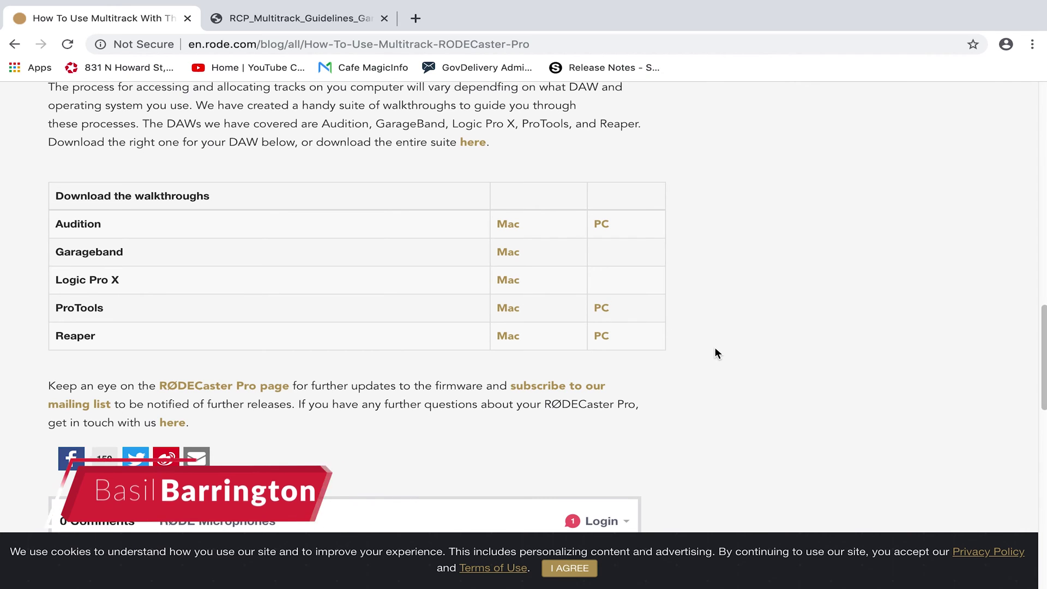
scroll(715, 348, "up", 1)
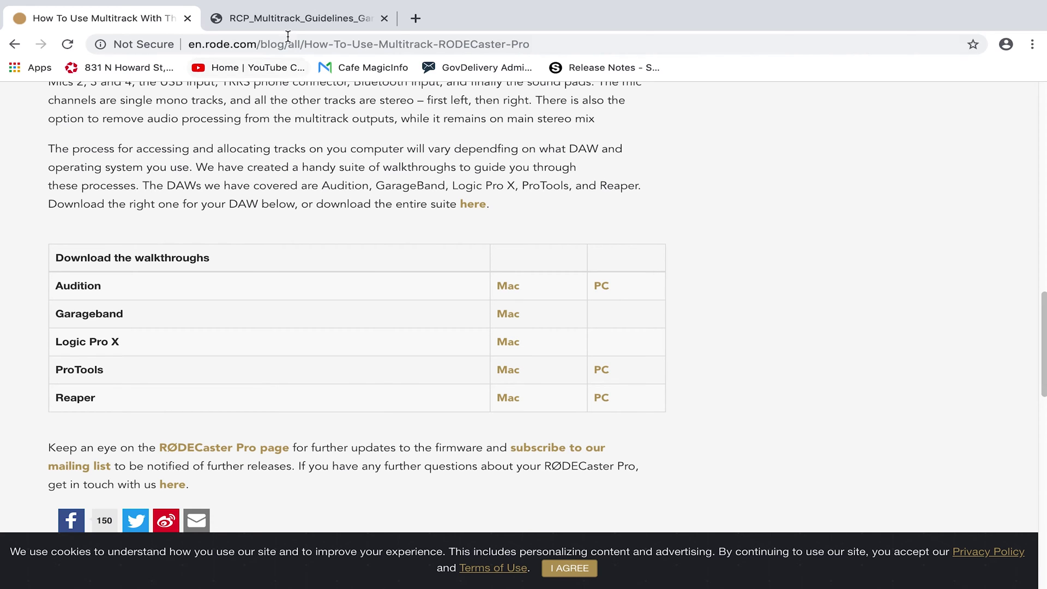
Step: Read the GarageBand multitrack guidelines PDF from the cover through Step 4 on the audio device preferences
left_click(286, 18)
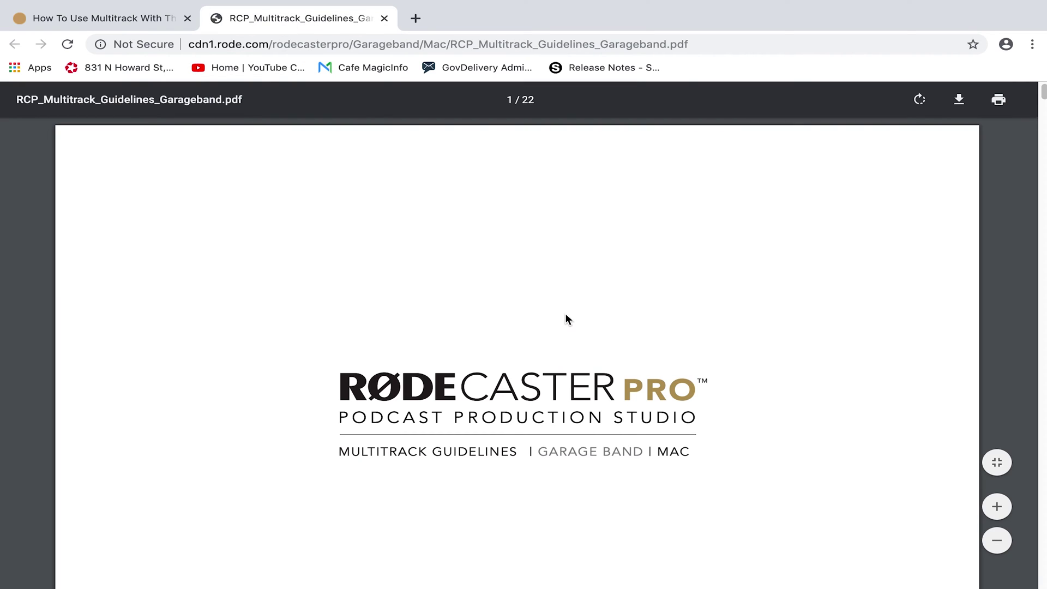
scroll(566, 315, "down", 3)
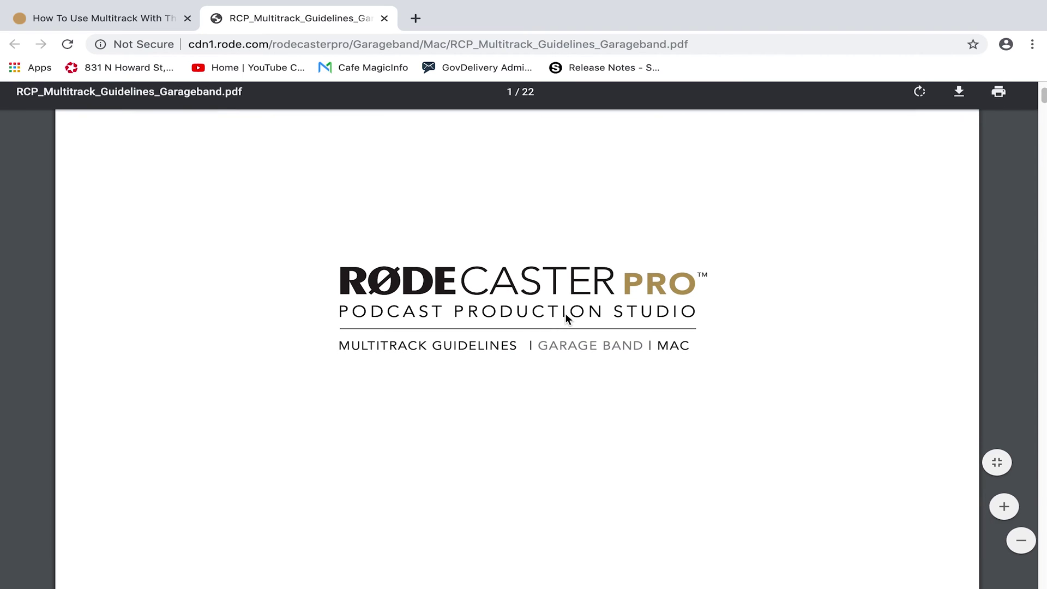
scroll(565, 316, "down", 1)
scroll(565, 316, "down", 3)
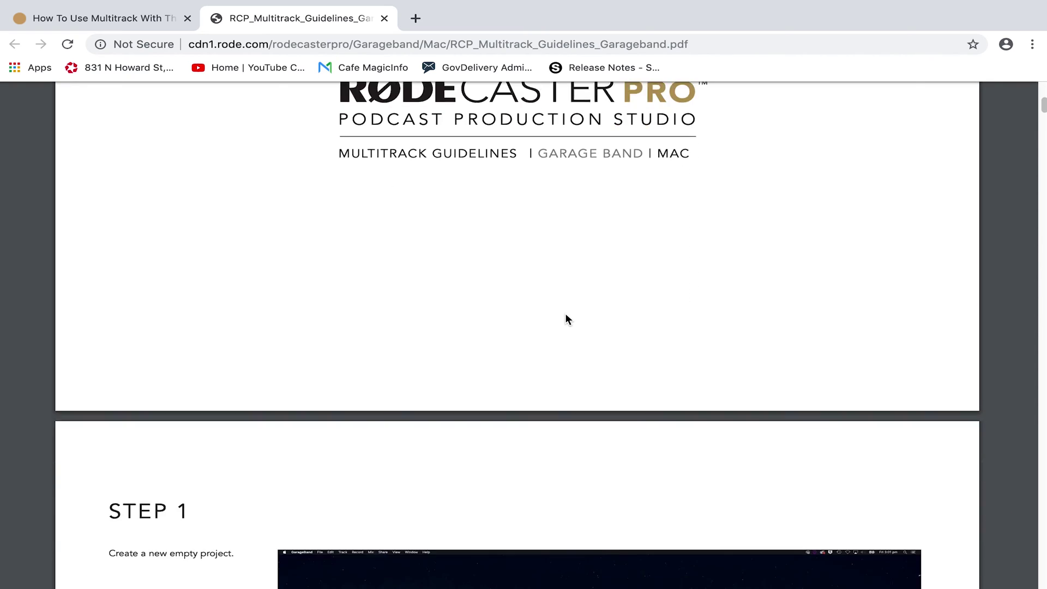
scroll(565, 319, "down", 10)
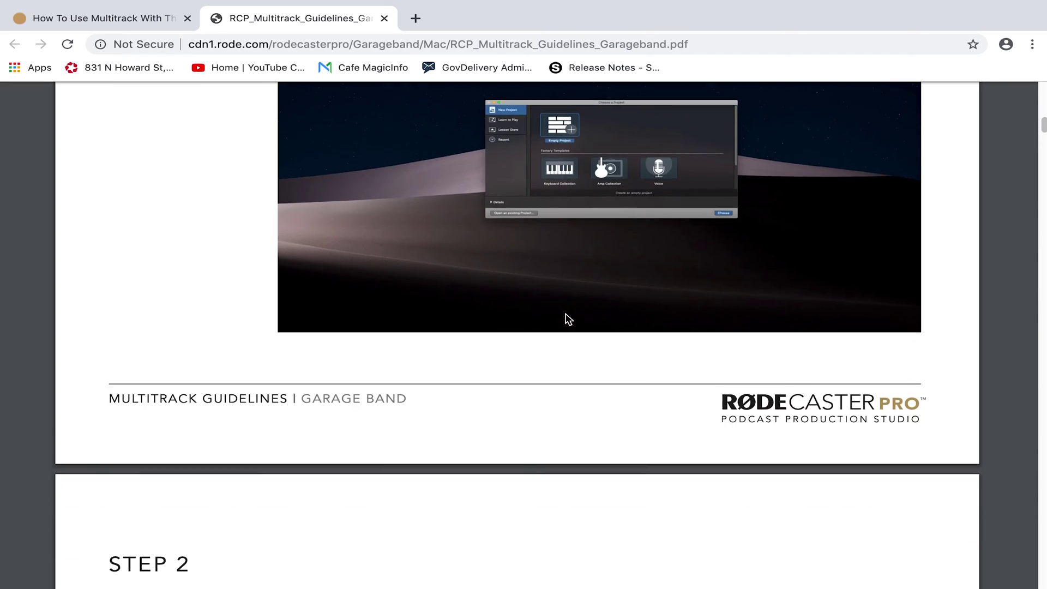
scroll(567, 319, "down", 4)
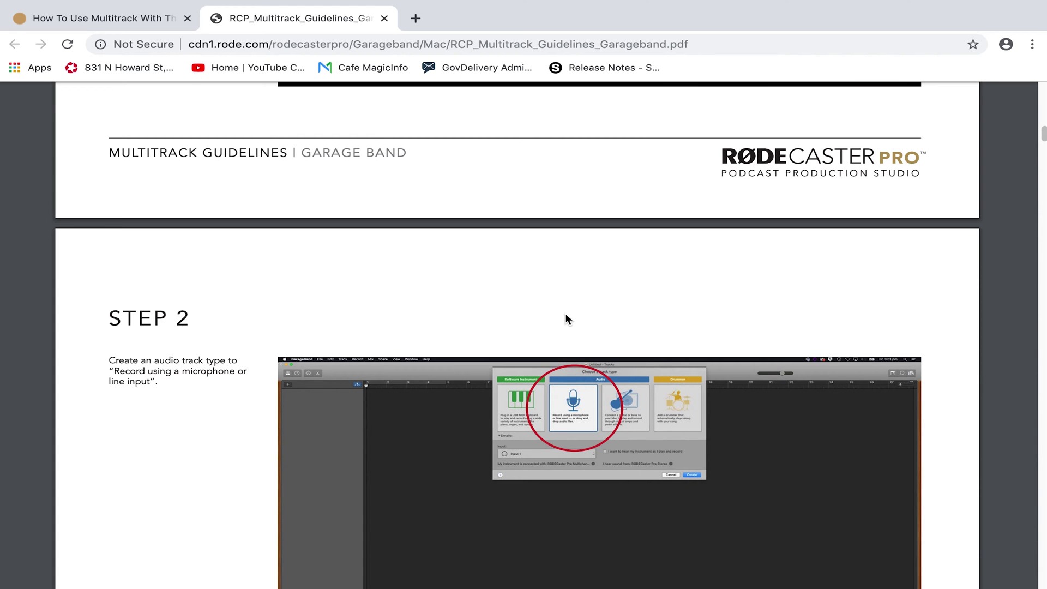
scroll(565, 320, "up", 15)
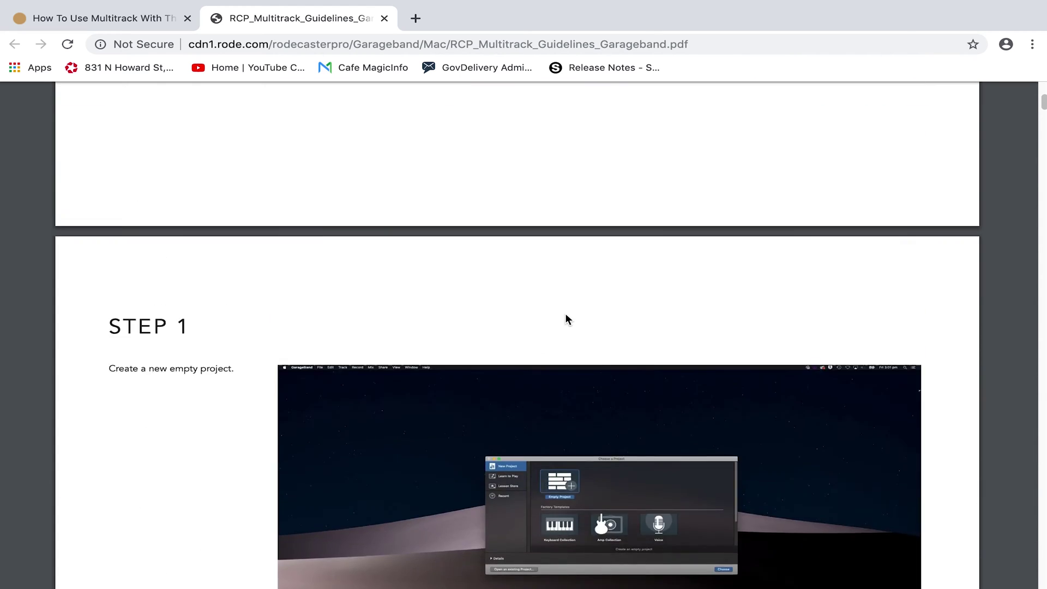
scroll(565, 319, "down", 11)
scroll(565, 320, "down", 17)
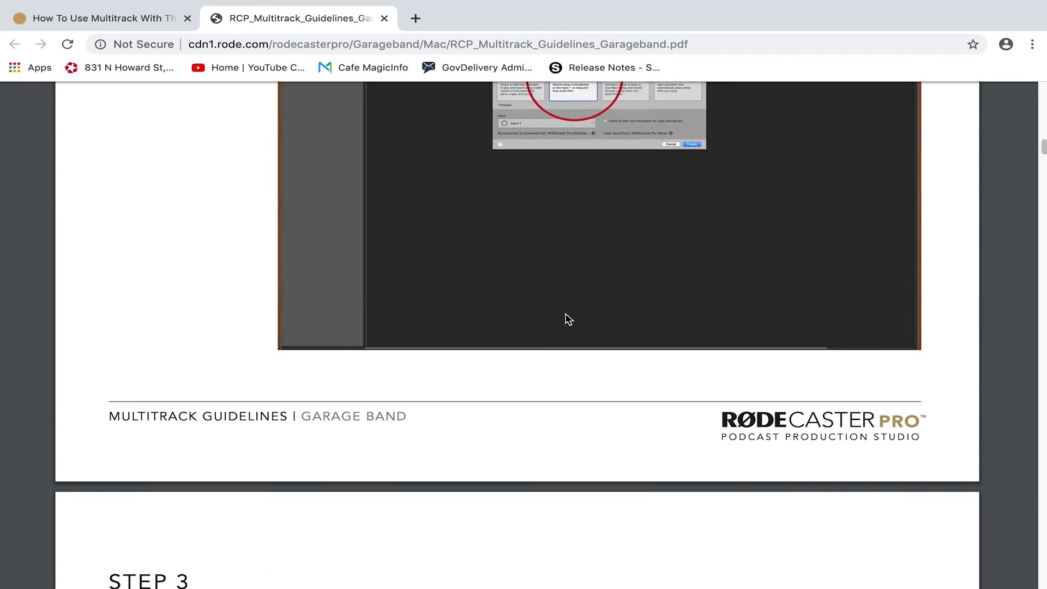
scroll(567, 320, "down", 13)
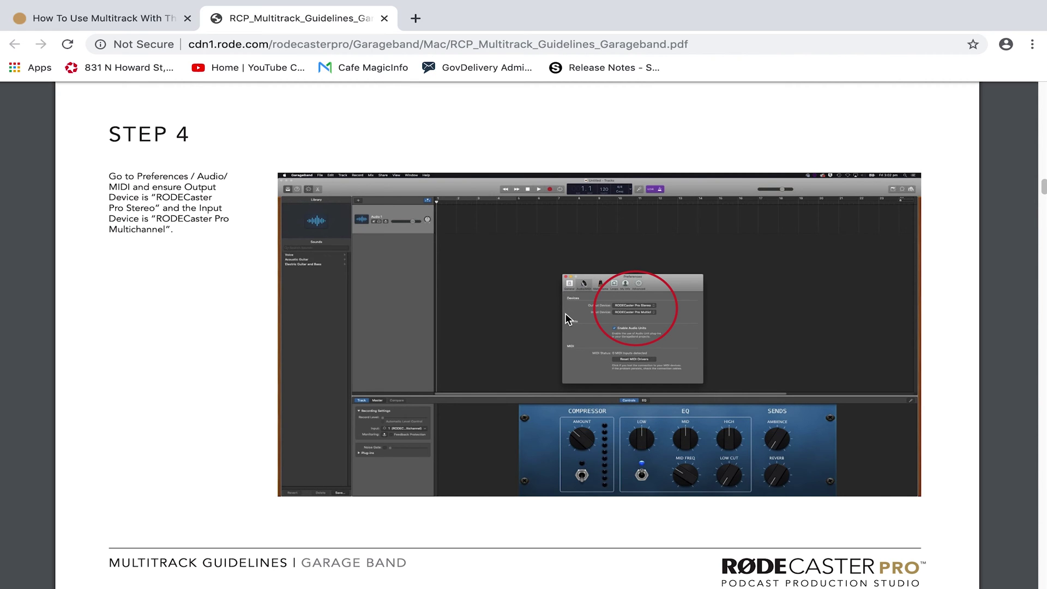
Step: Switch to Studio One and set the playback device to RODECaster Pro Stereo and the recording device to RODECaster Pro Multichannel
key("super+Tab")
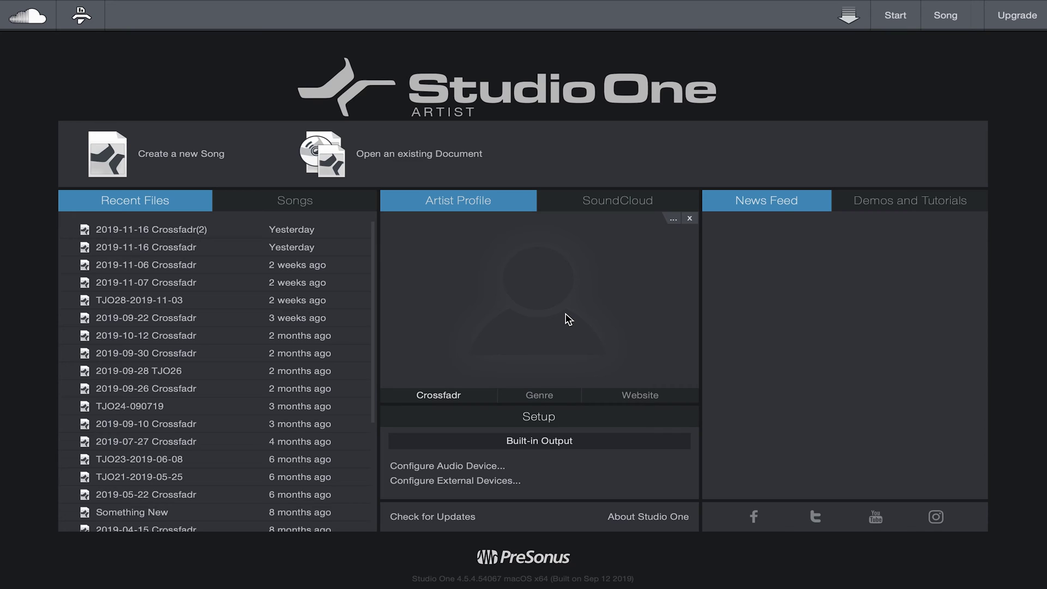
left_click(542, 448)
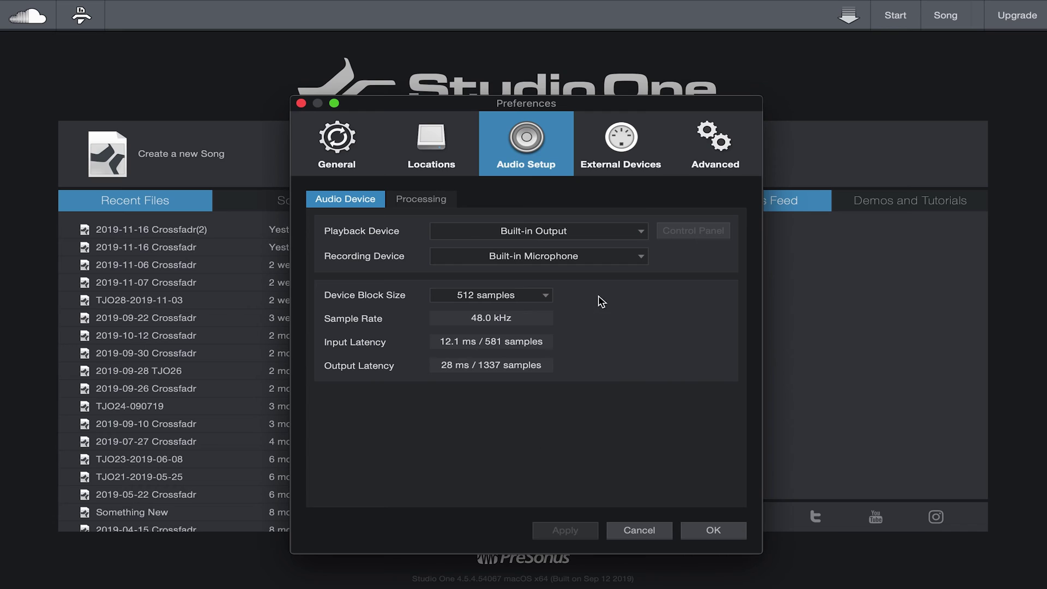
left_click(609, 237)
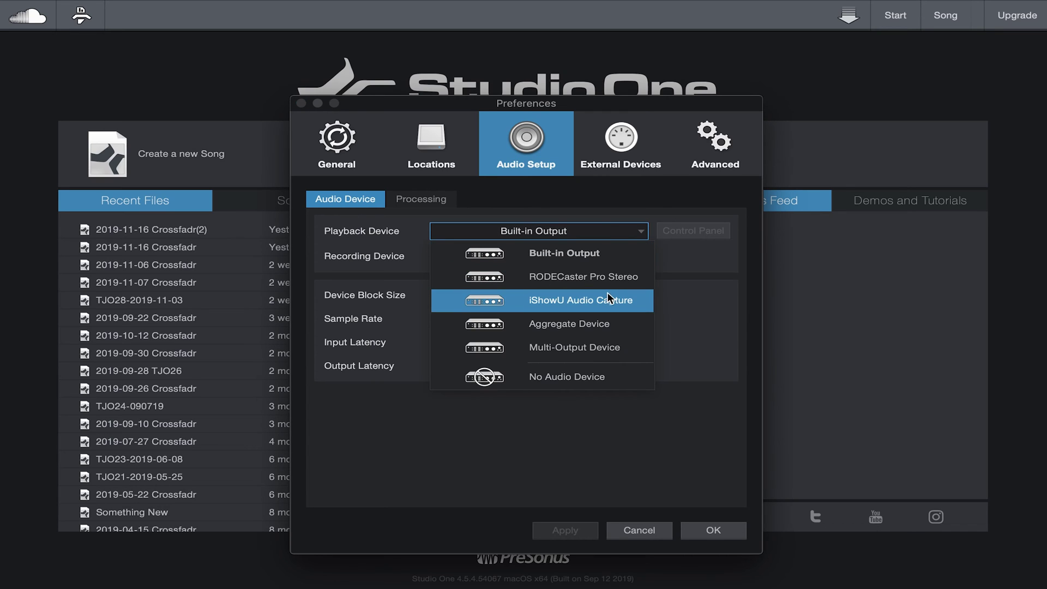
left_click(587, 283)
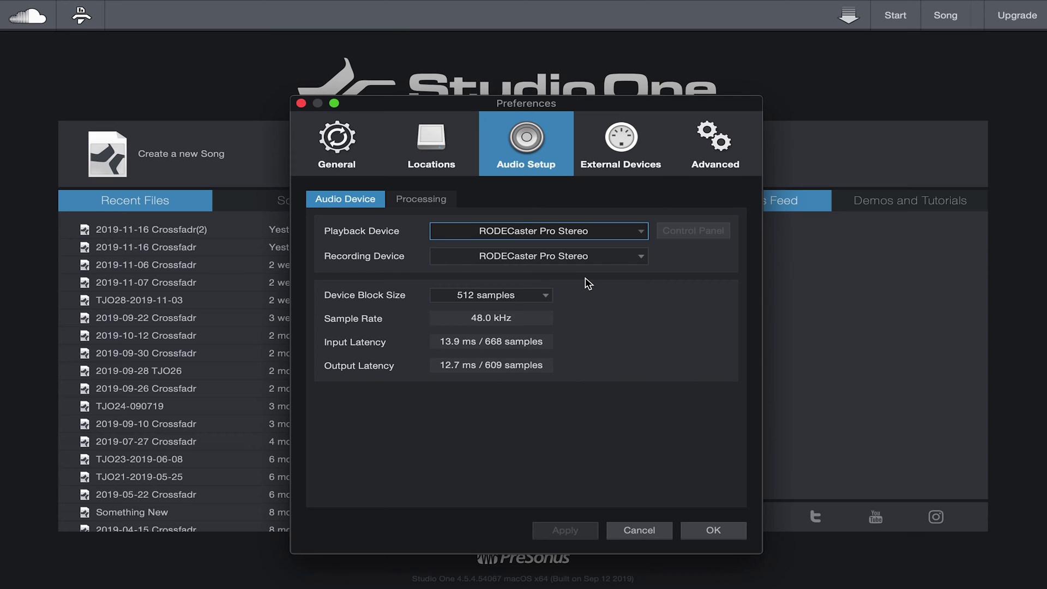
left_click(610, 256)
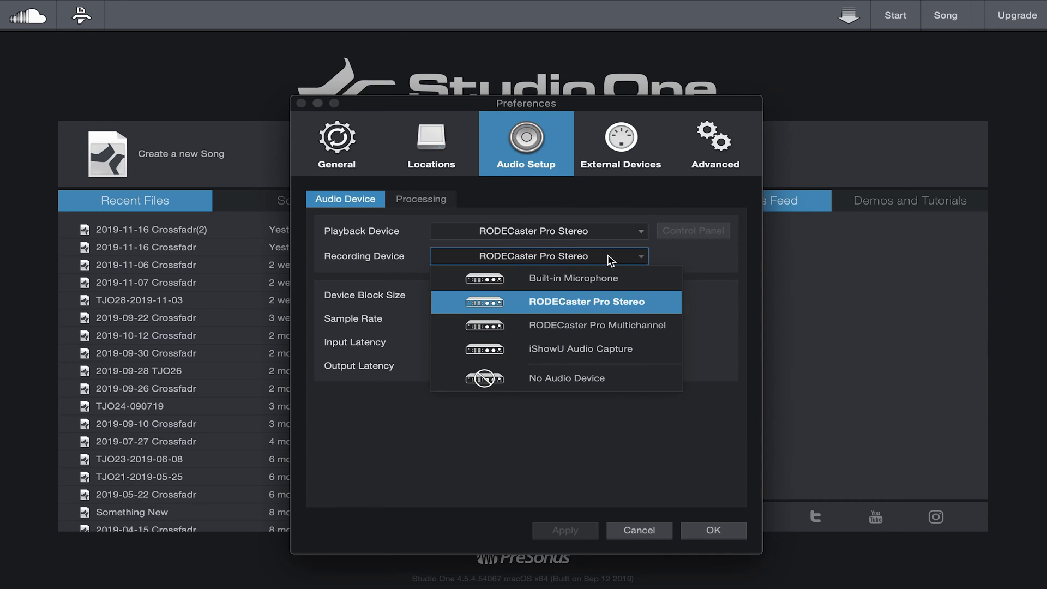
left_click(616, 327)
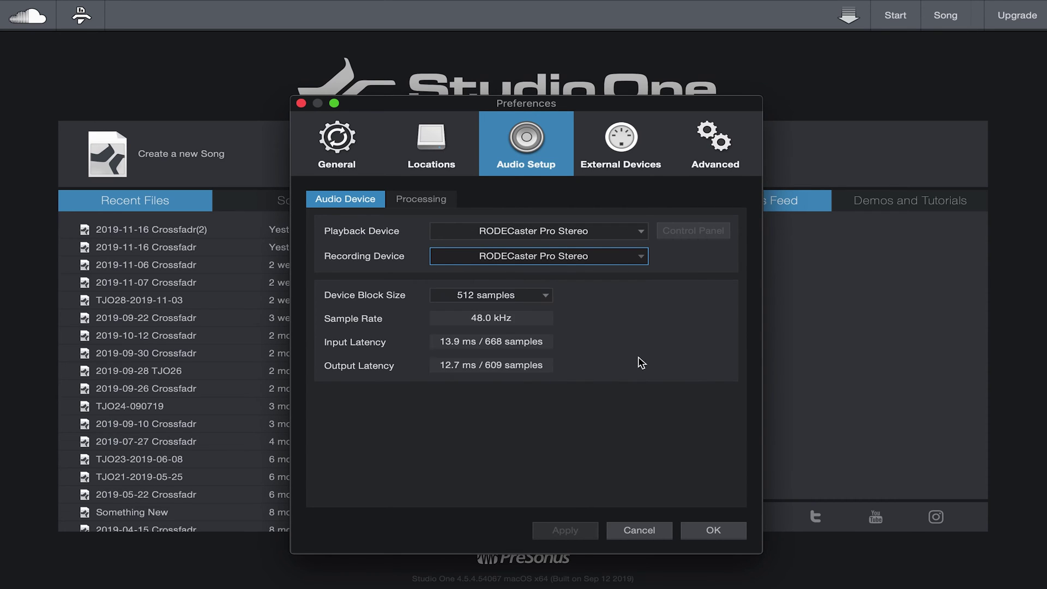
left_click(716, 530)
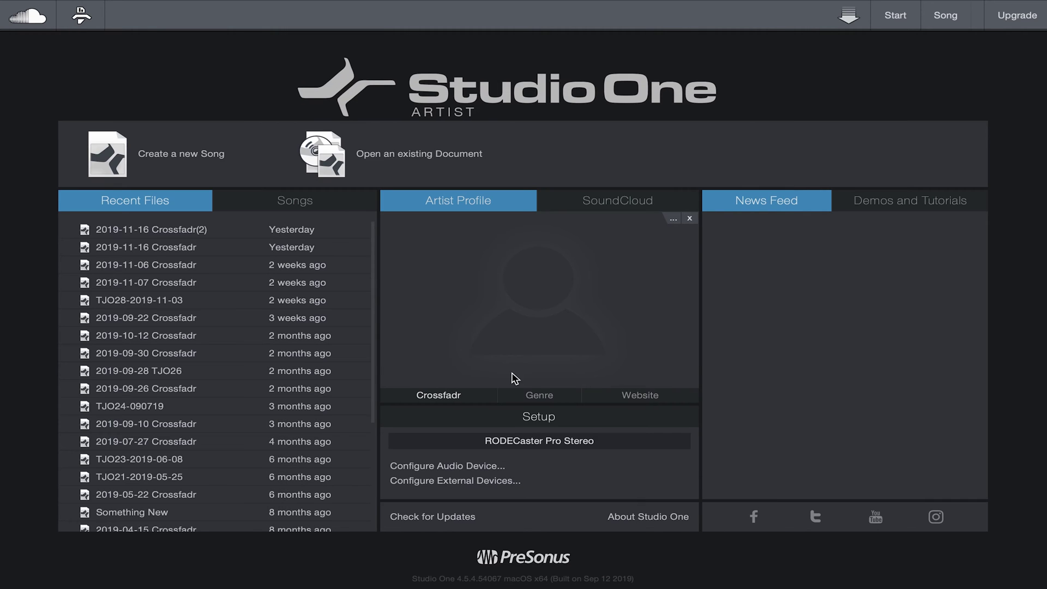
Step: Create a new empty song with a 48.0 kHz sample rate and open its audio I/O input setup
left_click(175, 157)
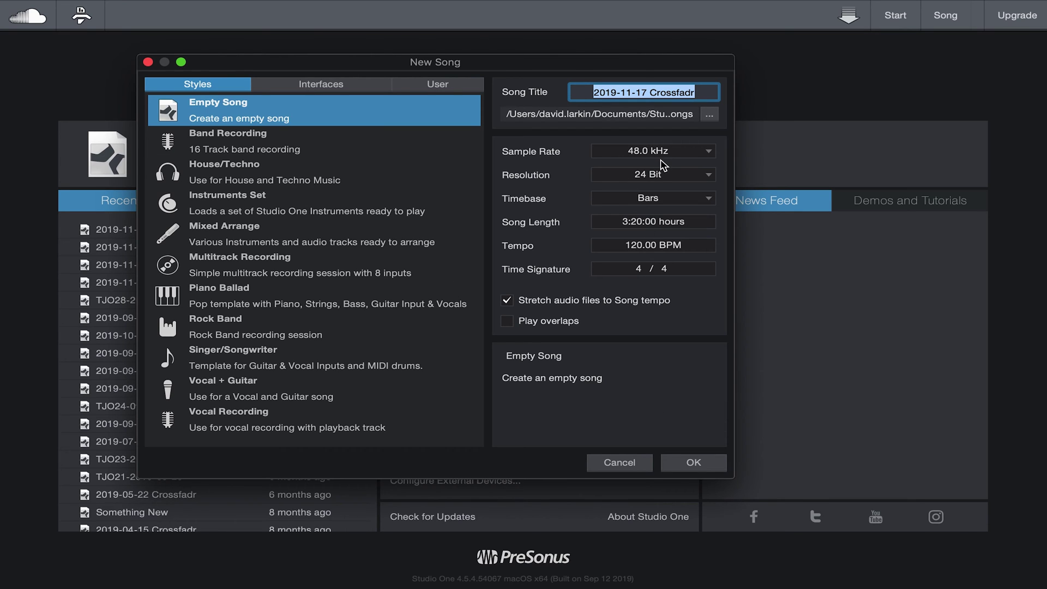
left_click(690, 463)
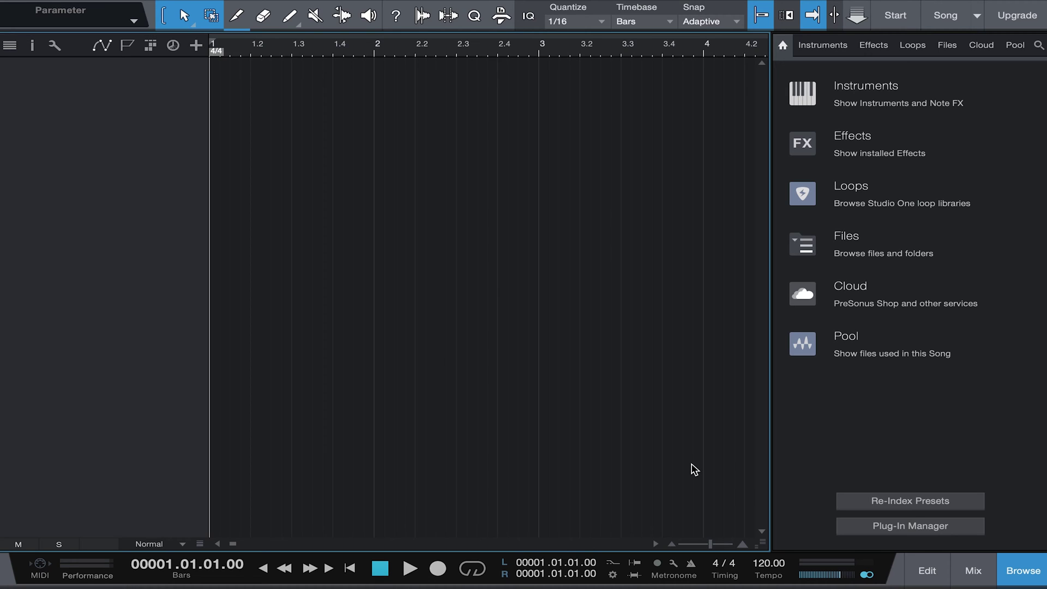
left_click(92, 6)
left_click(86, 48)
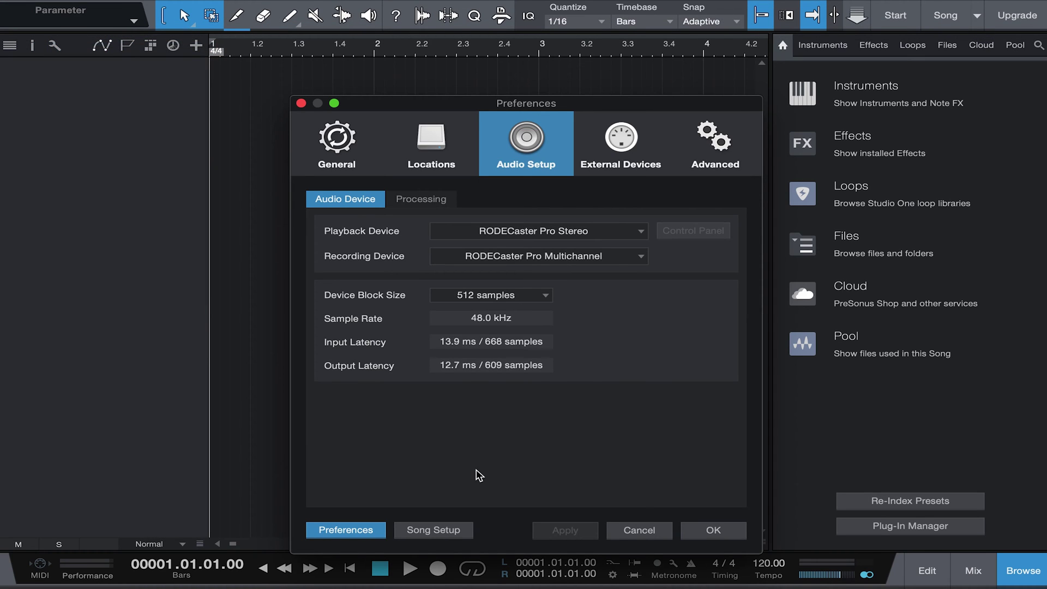
left_click(433, 531)
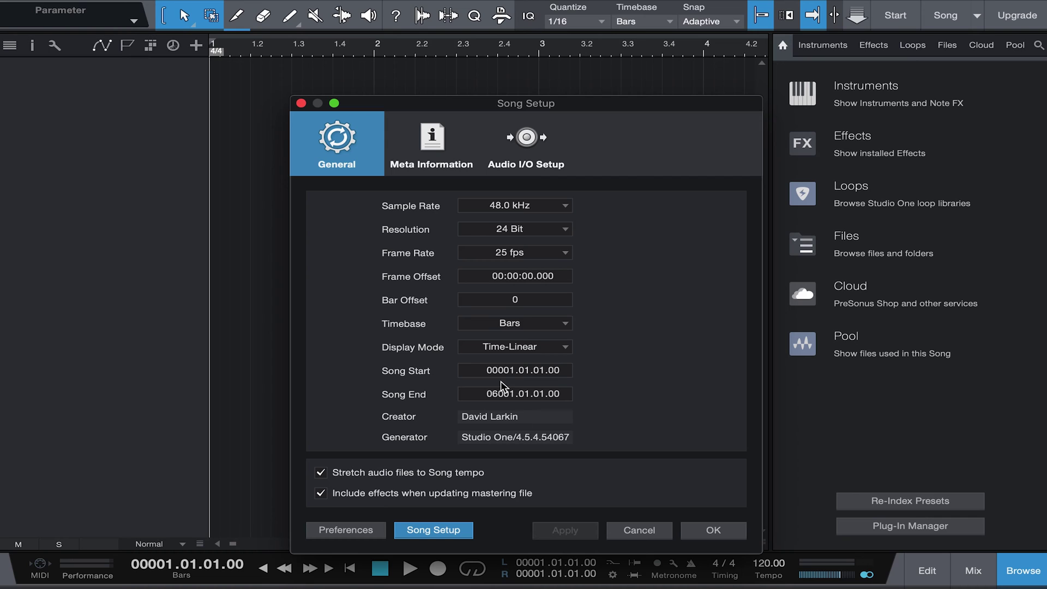
left_click(533, 131)
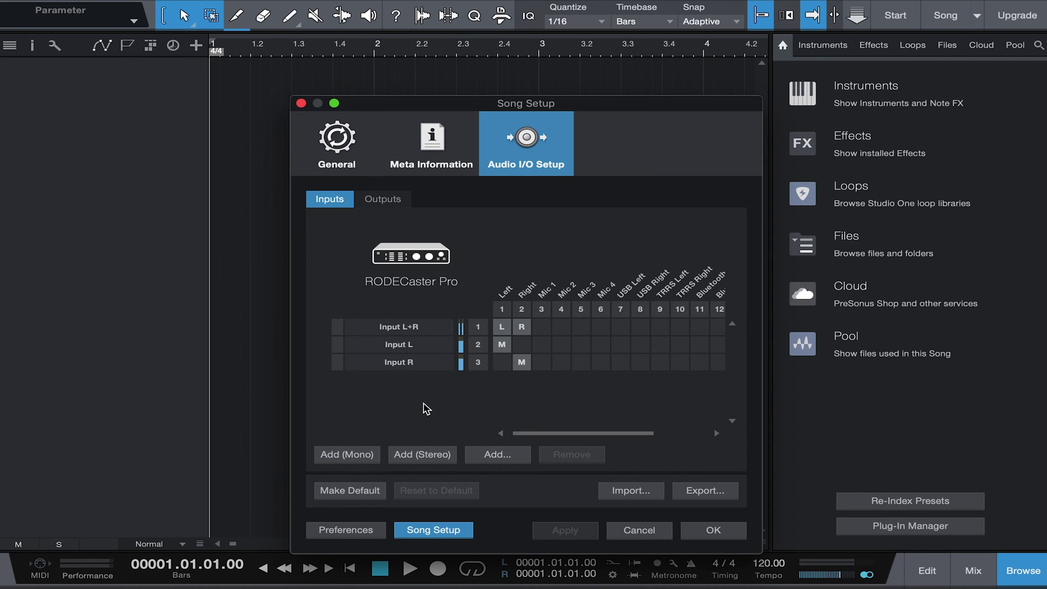
Step: Delete the default inputs Input L+R, Input L and Input R from the song's input list
left_click(404, 360)
left_click(391, 329, "shift")
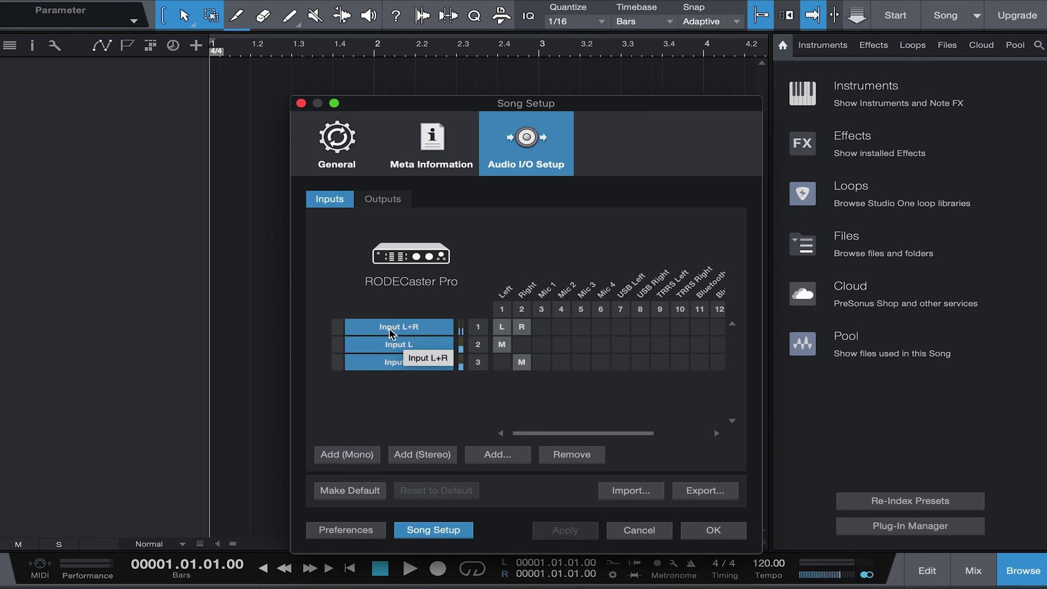
key("Delete")
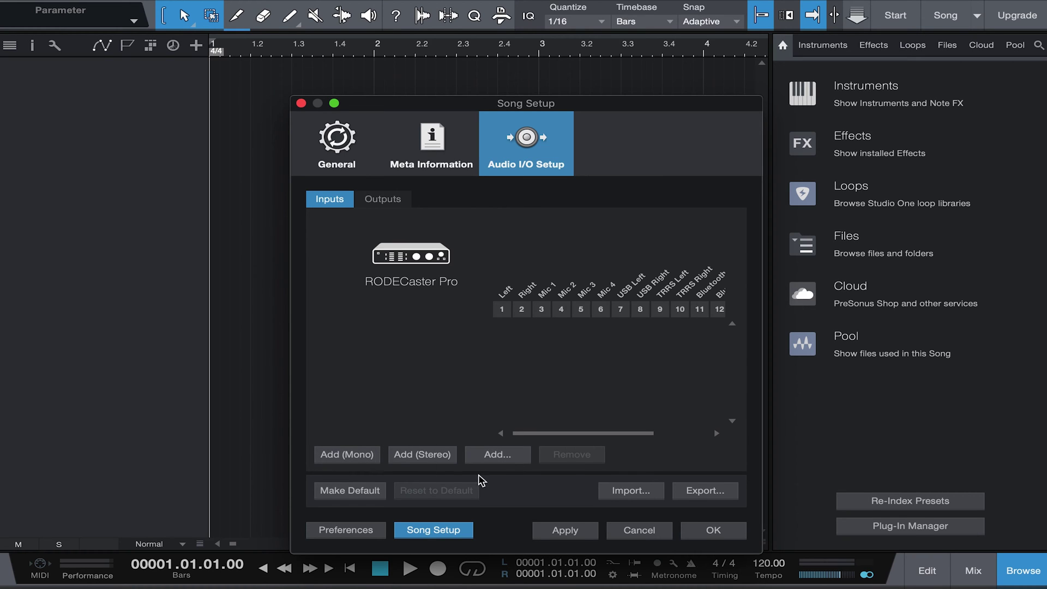
Step: Add one stereo input channel labelled "Stereo Mix" to the song's input list
left_click(497, 456)
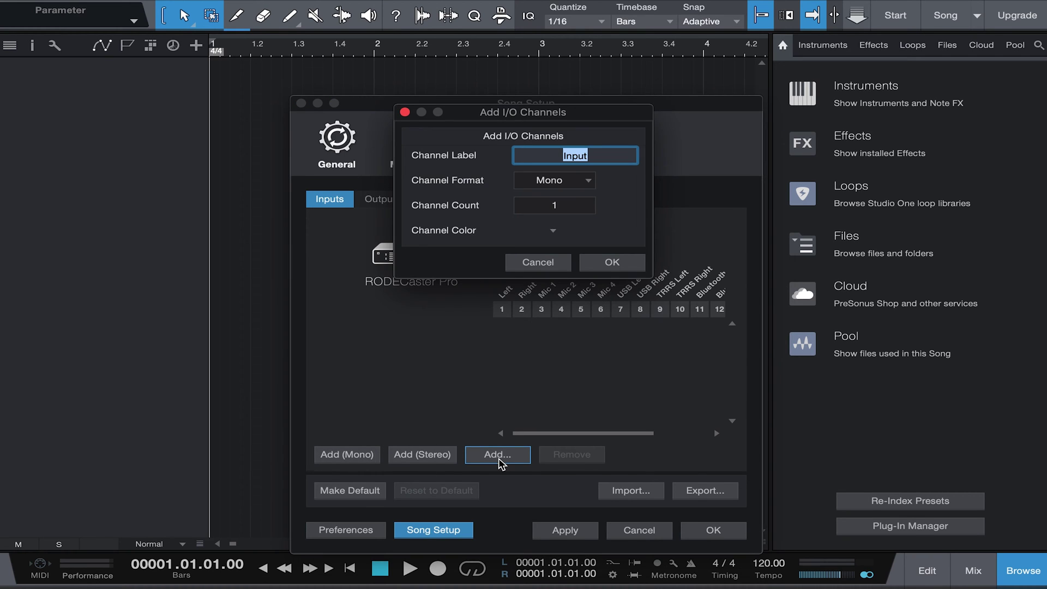
type("Stereo Mix")
left_click(586, 180)
left_click(565, 215)
left_click(622, 266)
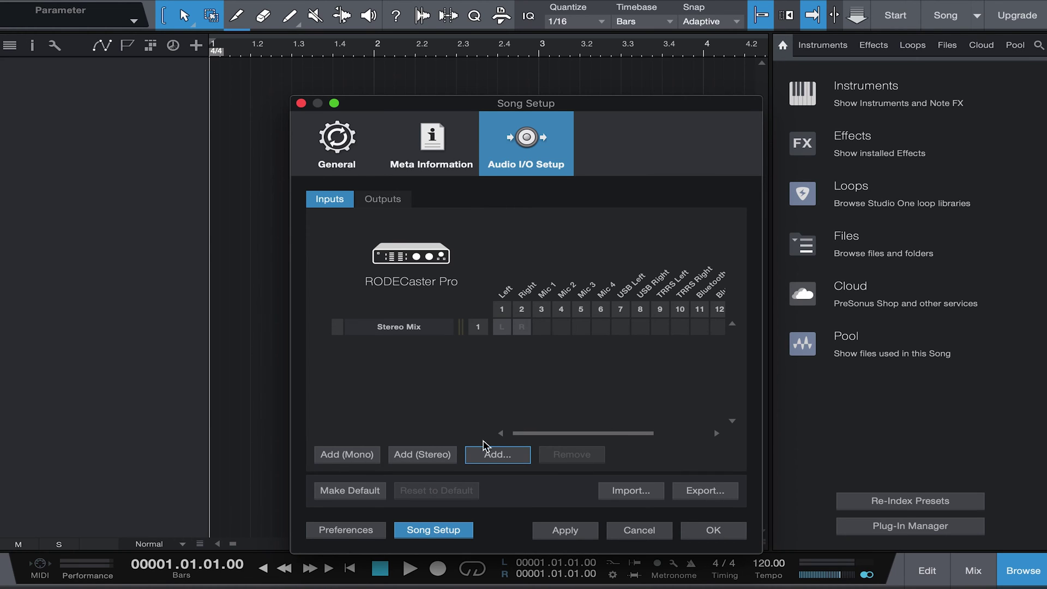
Step: Add four mono input channels labelled "Mic" to the song's input list
left_click(486, 450)
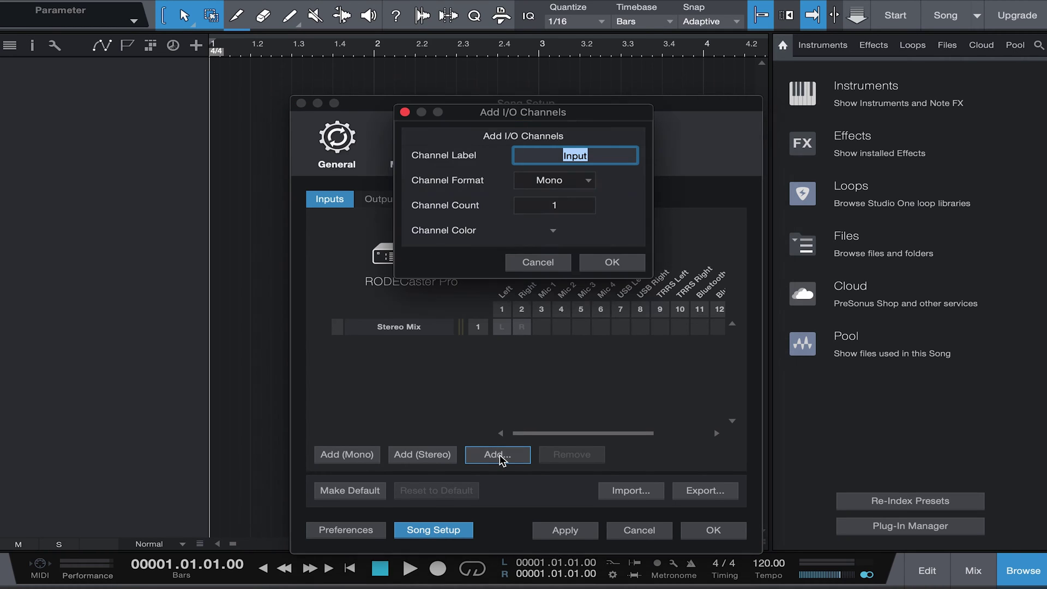
type("Mic")
left_click(569, 209)
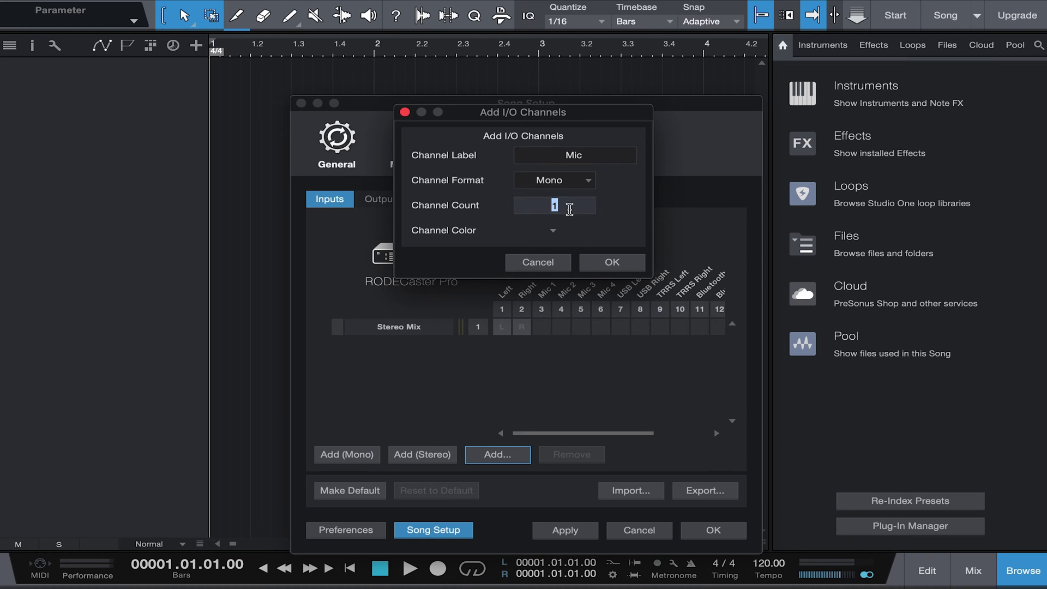
type("4")
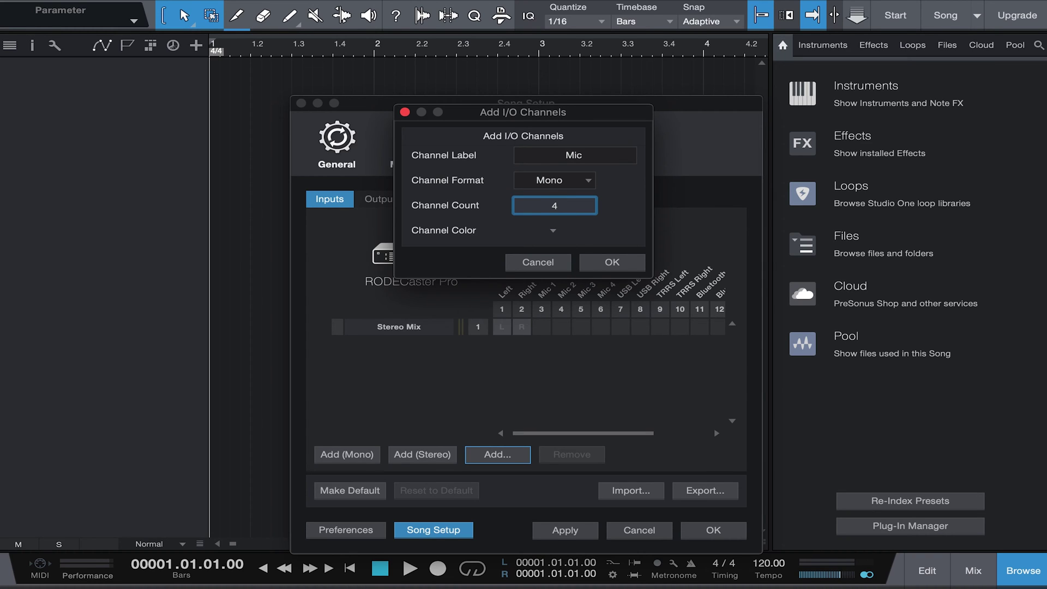
left_click(613, 262)
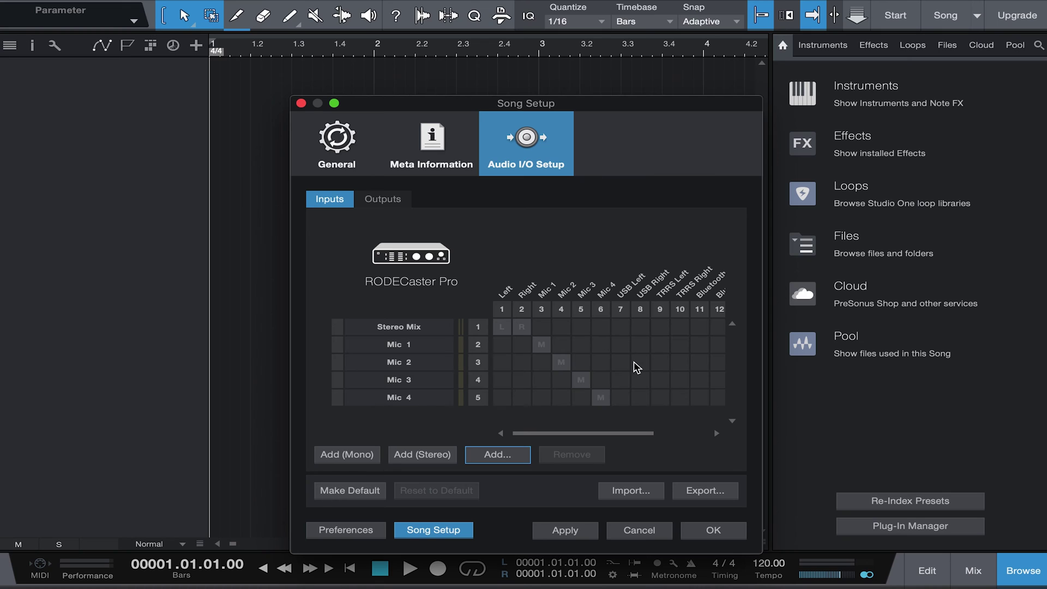
Step: Add four stereo input channels labelled "Input" to the song's input list and check their routing to the RØDECaster Pro channels
left_click(497, 455)
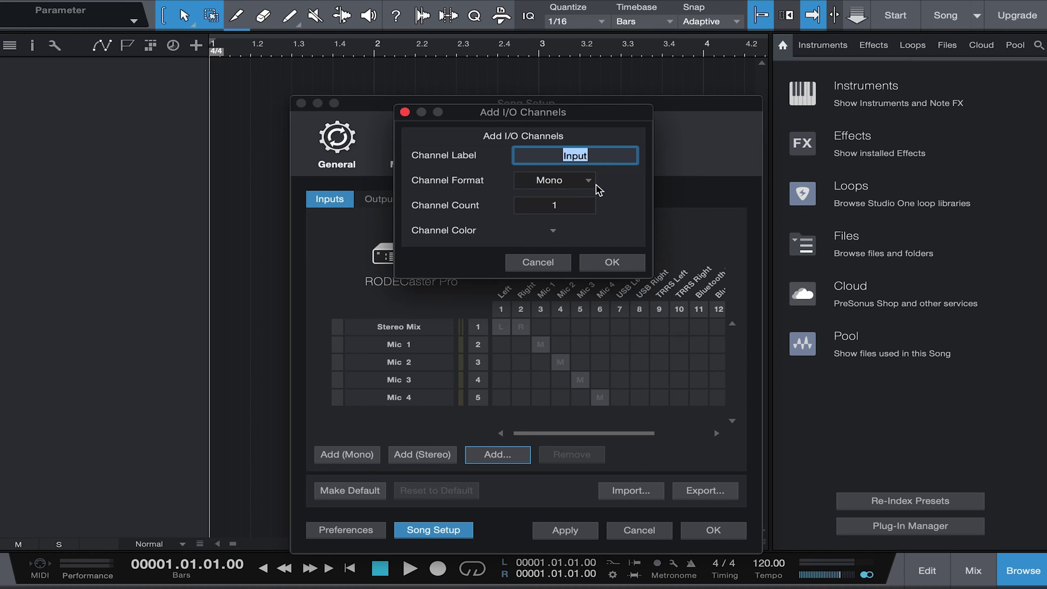
left_click(586, 183)
left_click(561, 214)
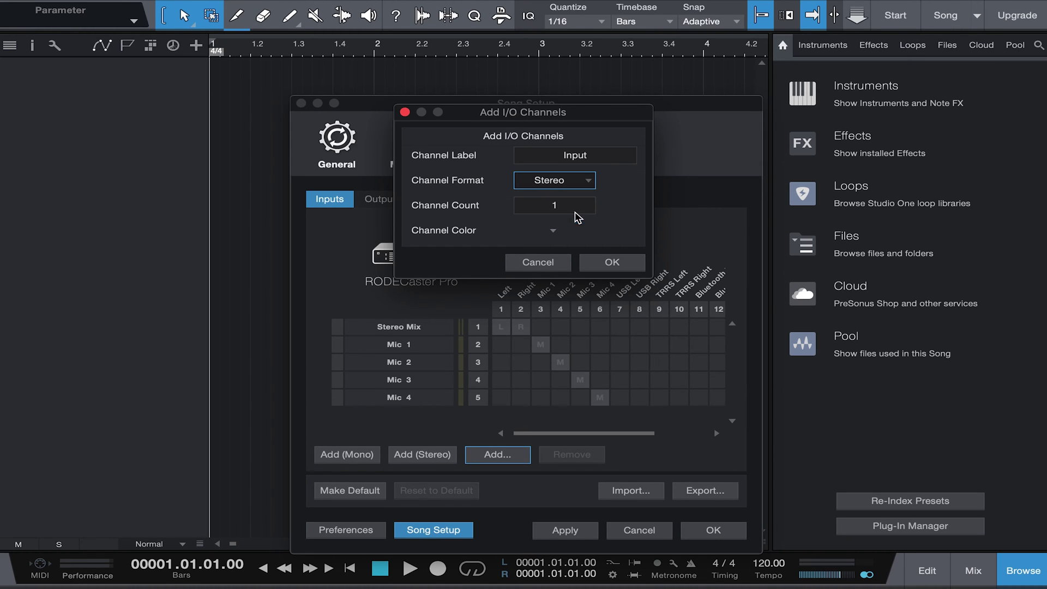
left_click(565, 205)
type("4")
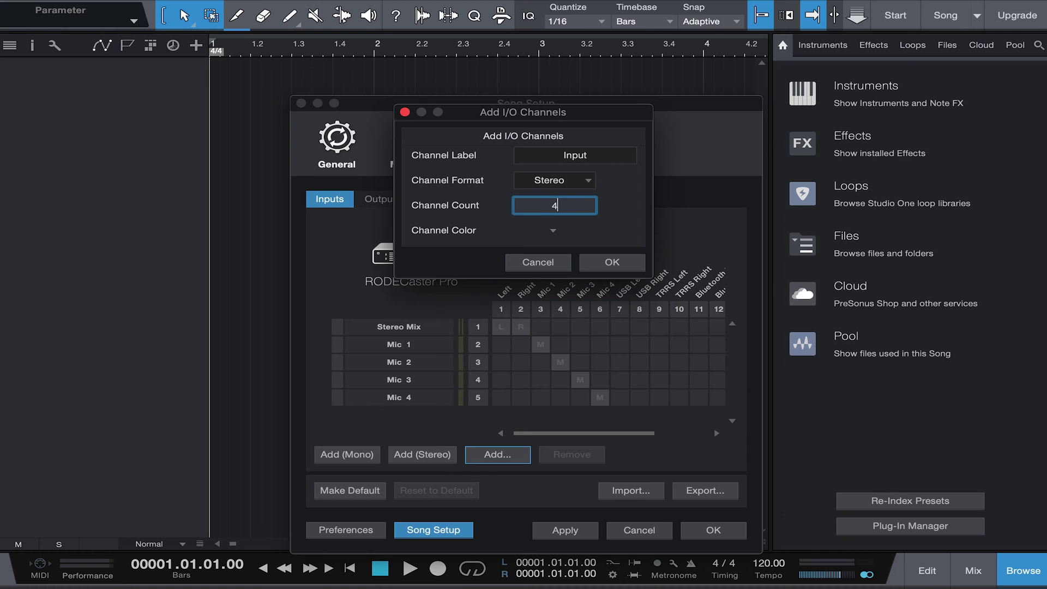
left_click(629, 263)
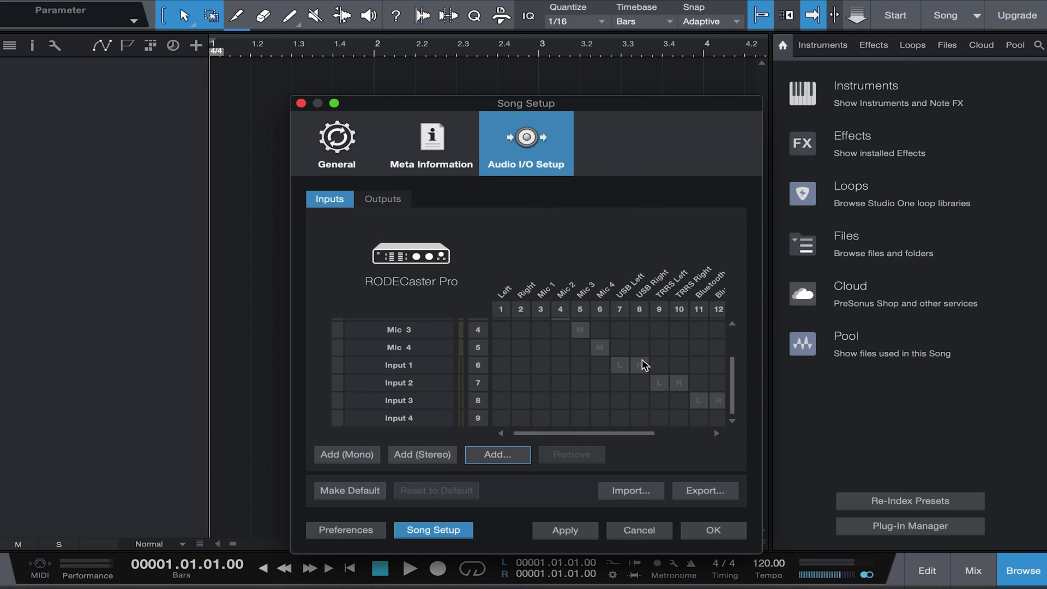
scroll(642, 359, "right", 4)
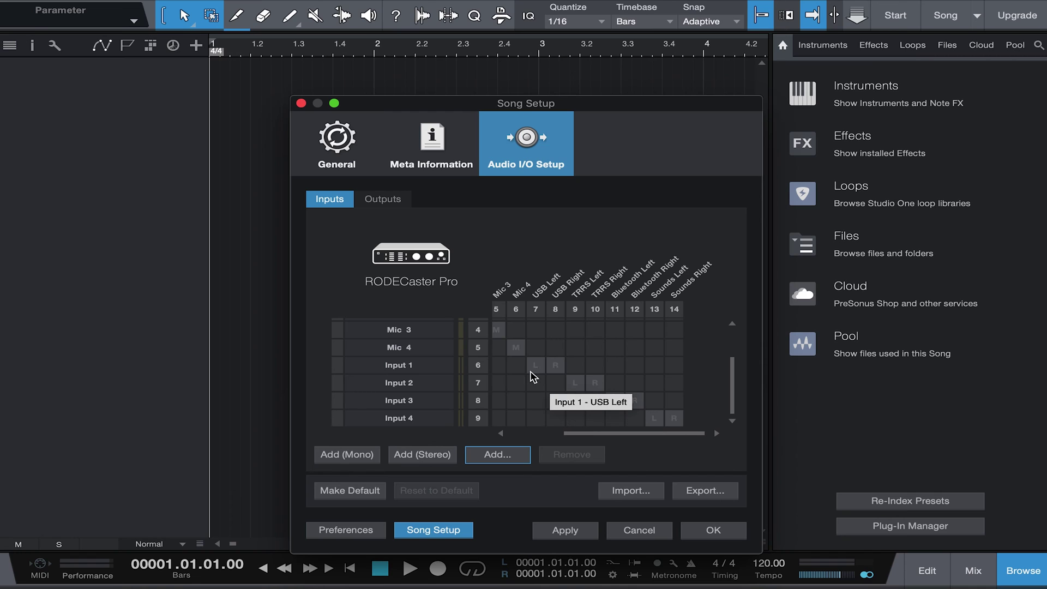
scroll(616, 391, "left", 3)
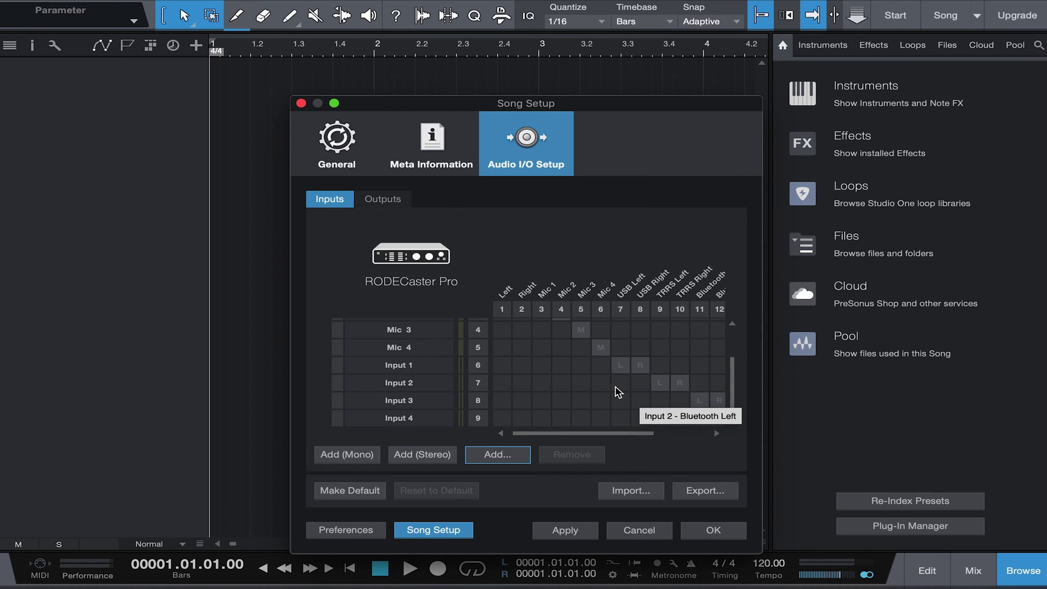
scroll(617, 392, "up", 3)
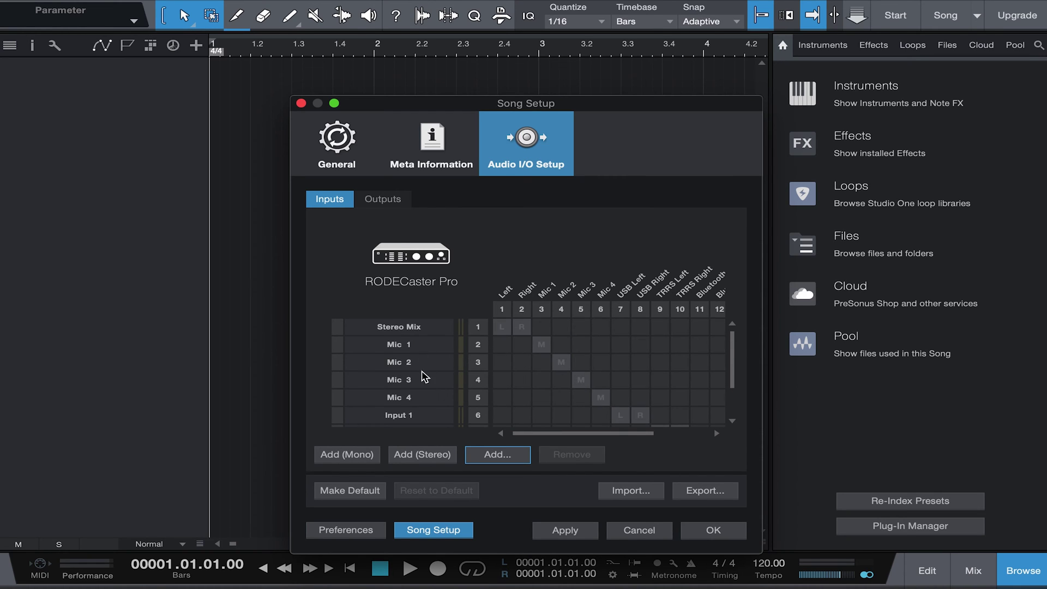
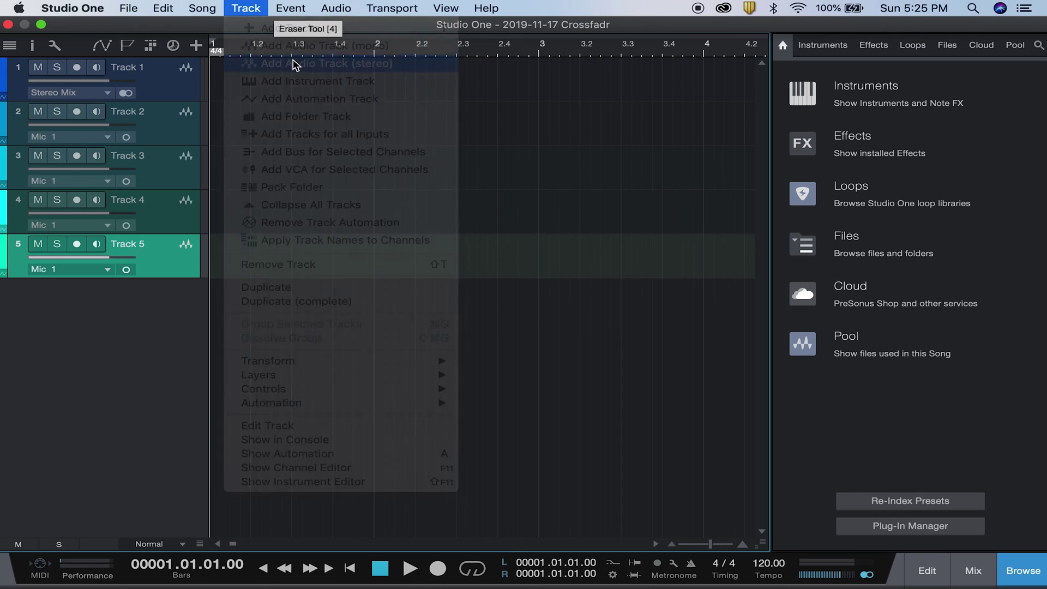
Step: Add stereo audio tracks to the song until there are nine tracks in total
left_click(244, 7)
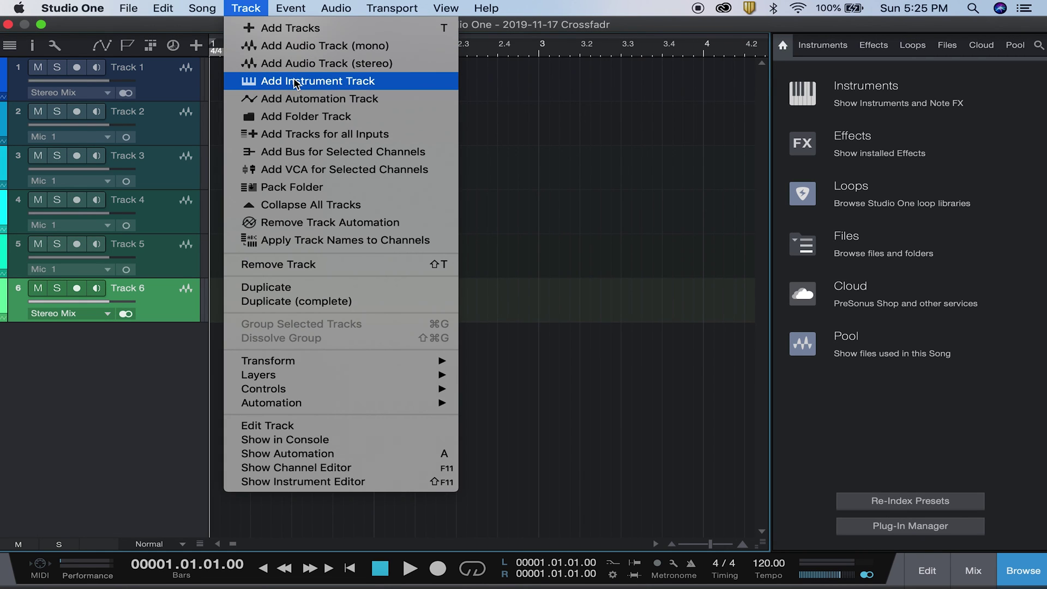
left_click(302, 64)
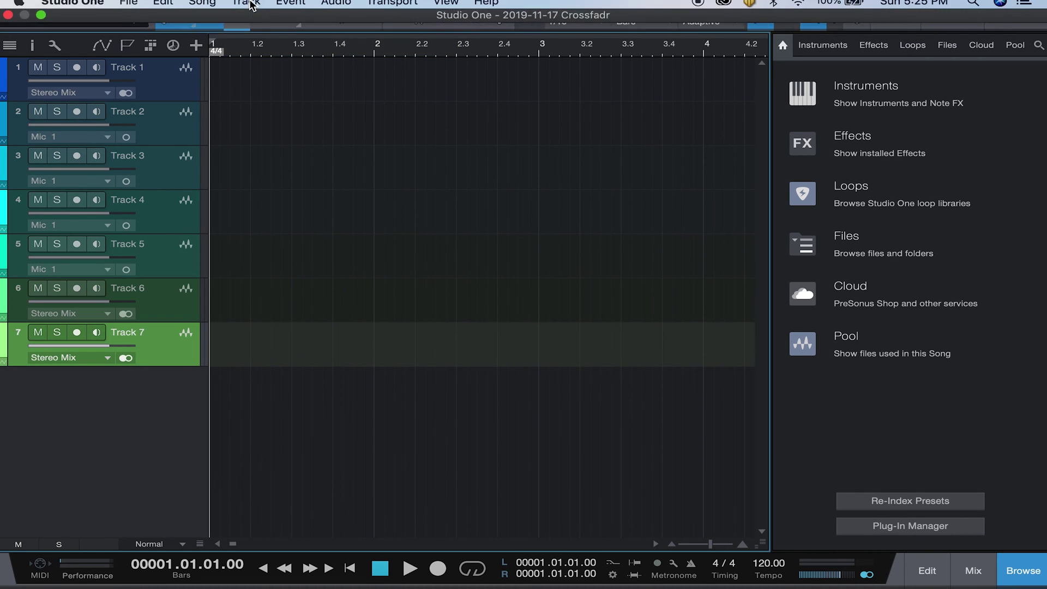
left_click(245, 8)
left_click(289, 64)
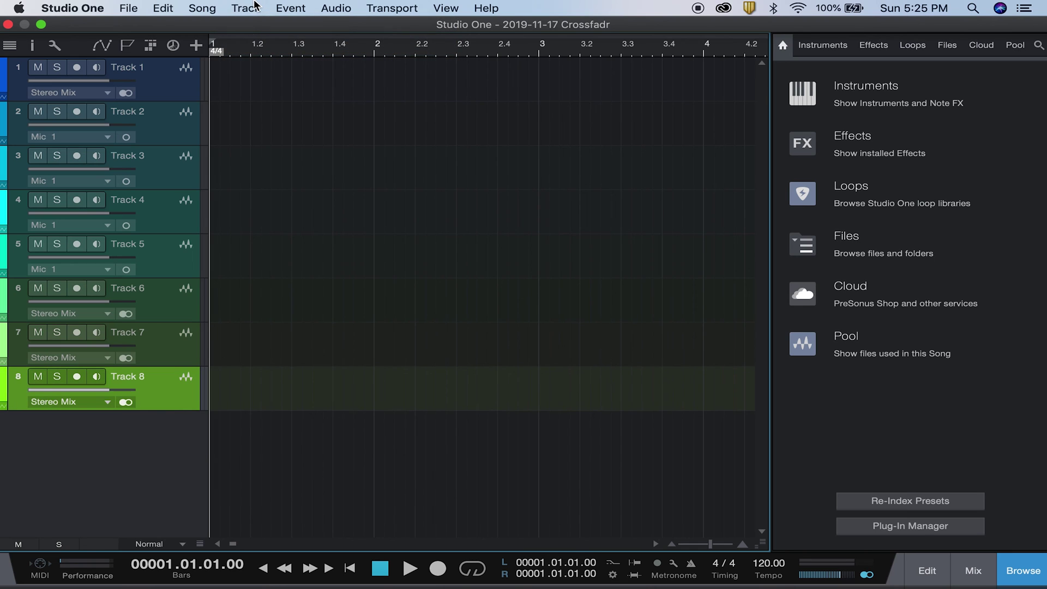
left_click(245, 8)
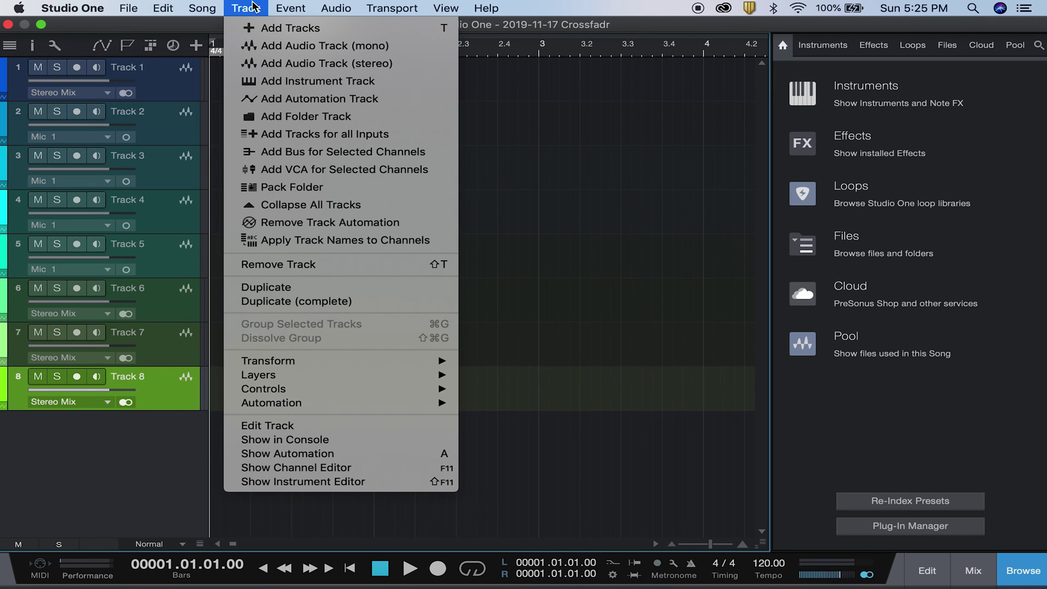
left_click(285, 65)
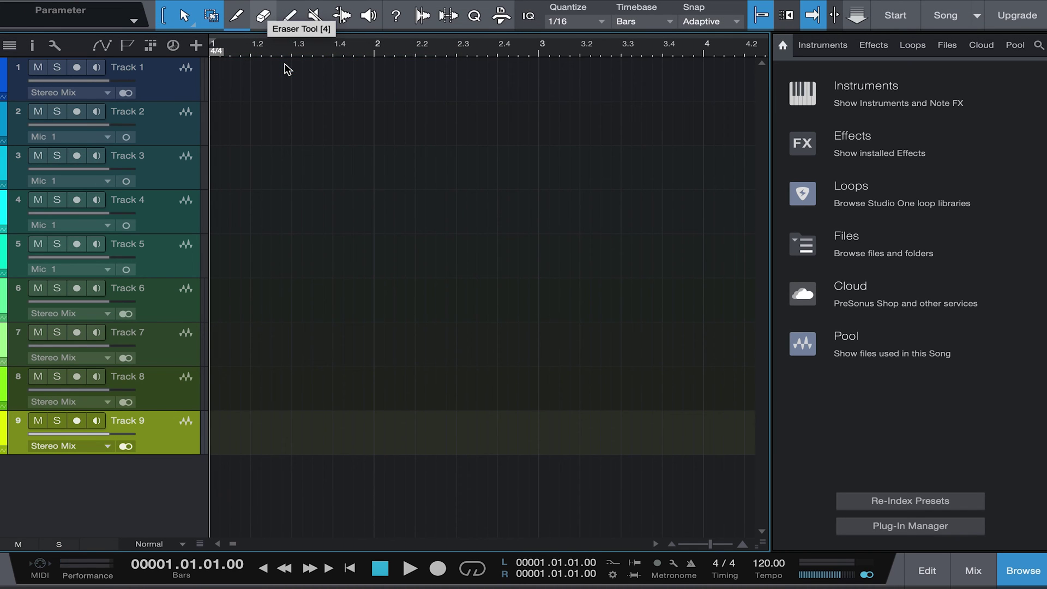
Step: Set the inputs of Tracks 3, 4 and 5 to Mic 2, Mic 3 and Mic 4, keeping Mic 1 on Track 2
left_click(66, 181)
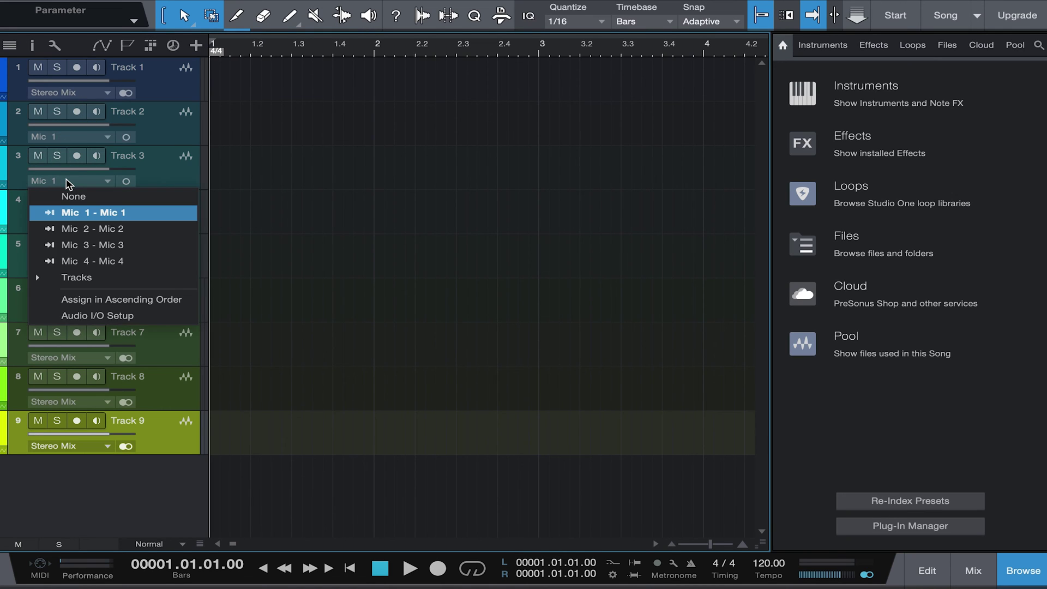
key("Escape")
left_click(79, 226)
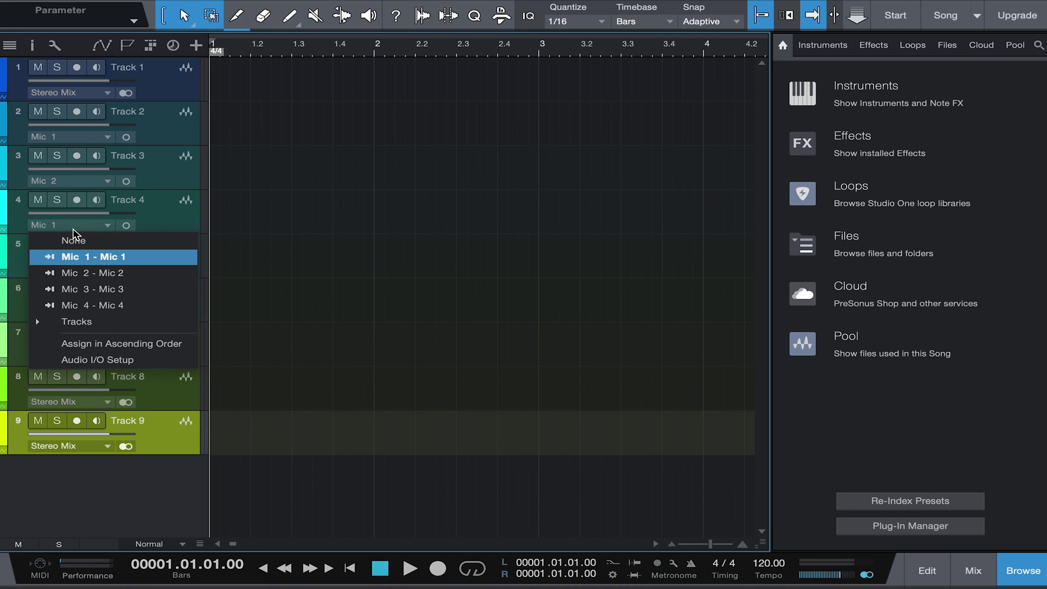
left_click(87, 290)
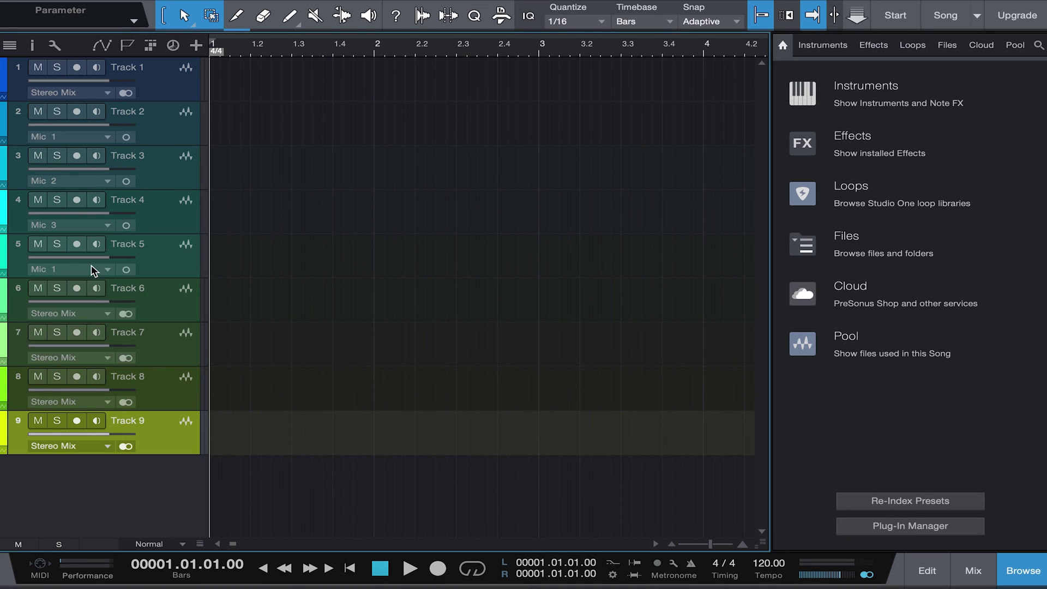
left_click(85, 270)
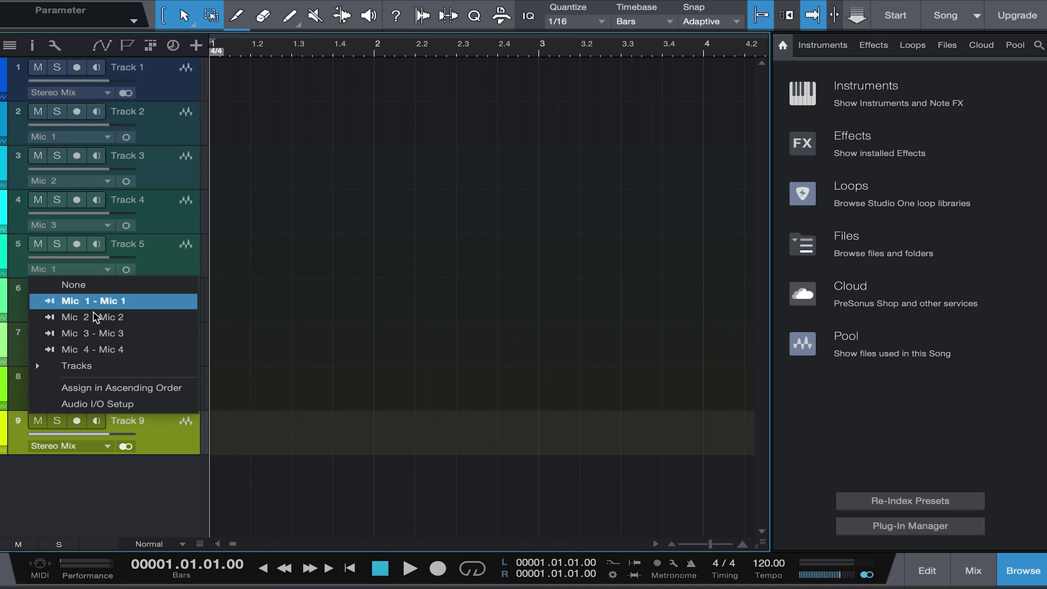
left_click(106, 350)
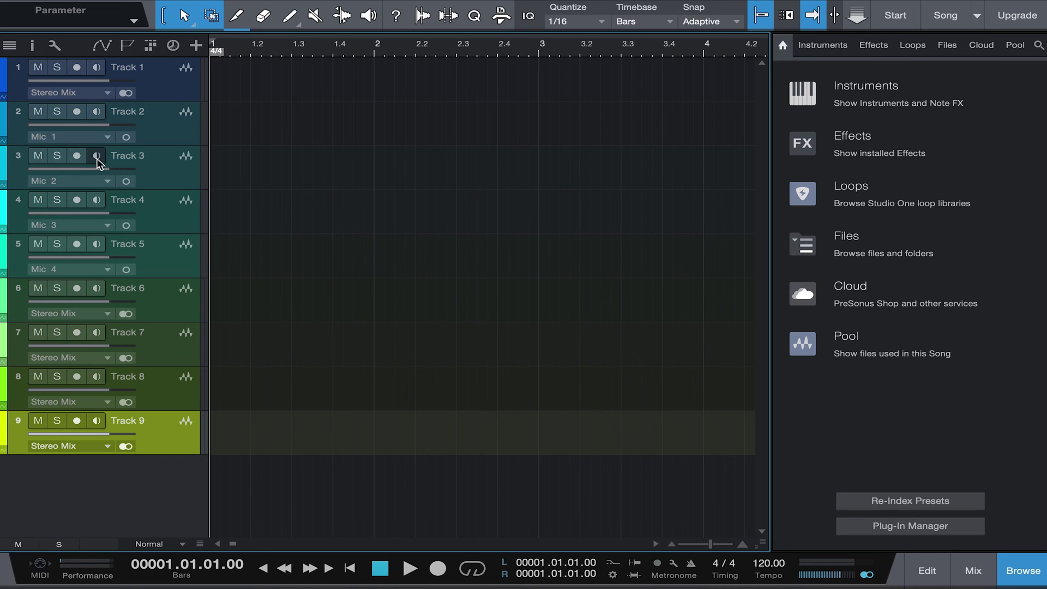
left_click(93, 138)
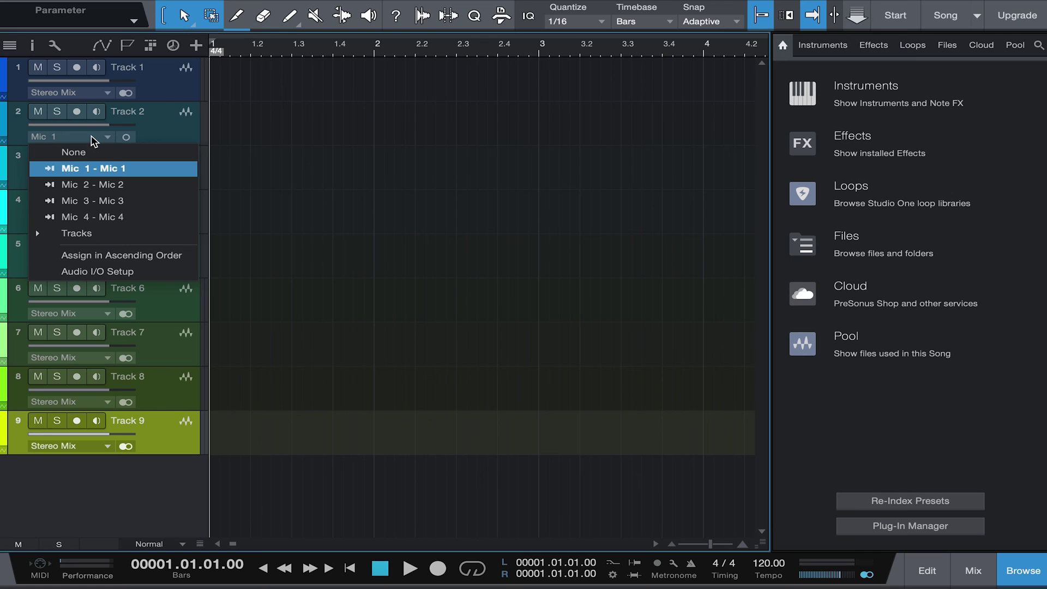
left_click(177, 135)
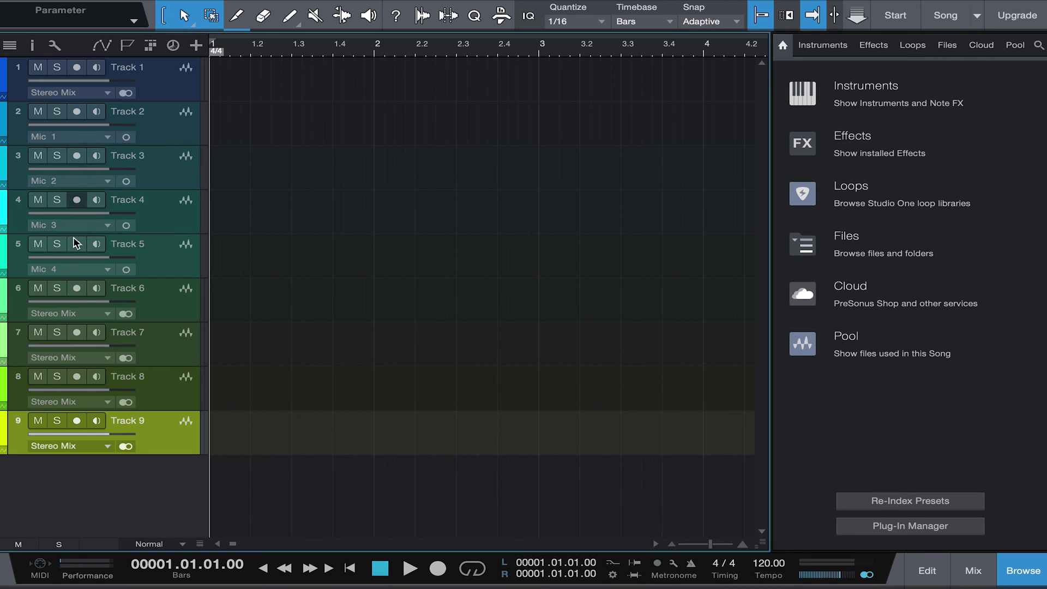
Step: Set the inputs of Tracks 6, 7, 8 and 9 to Input 1 (USB), Input 2 (TRRS), Input 3 (Bluetooth) and Input 4 (Sounds)
left_click(82, 313)
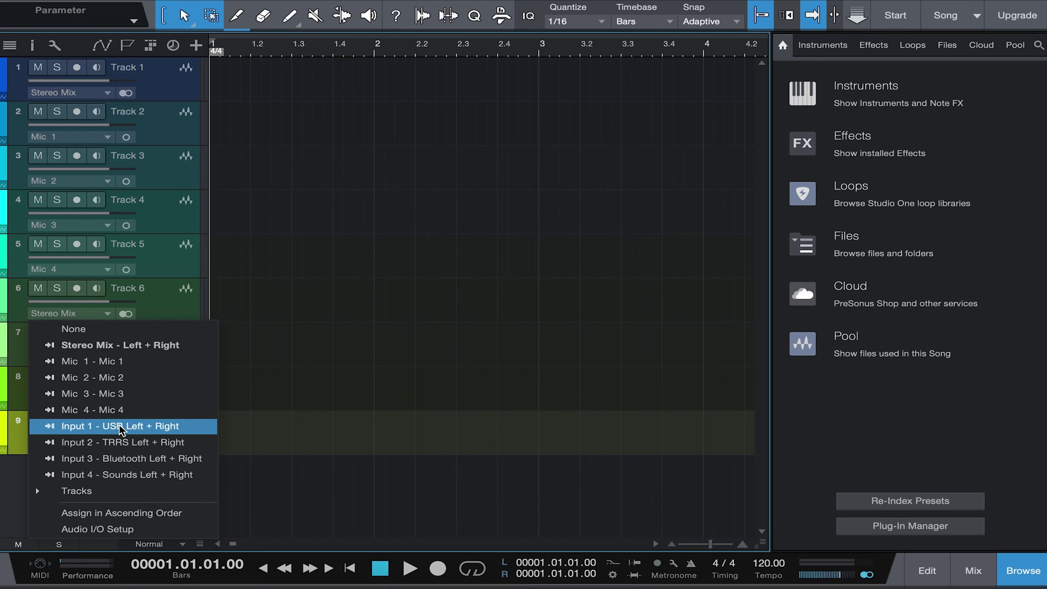
left_click(139, 428)
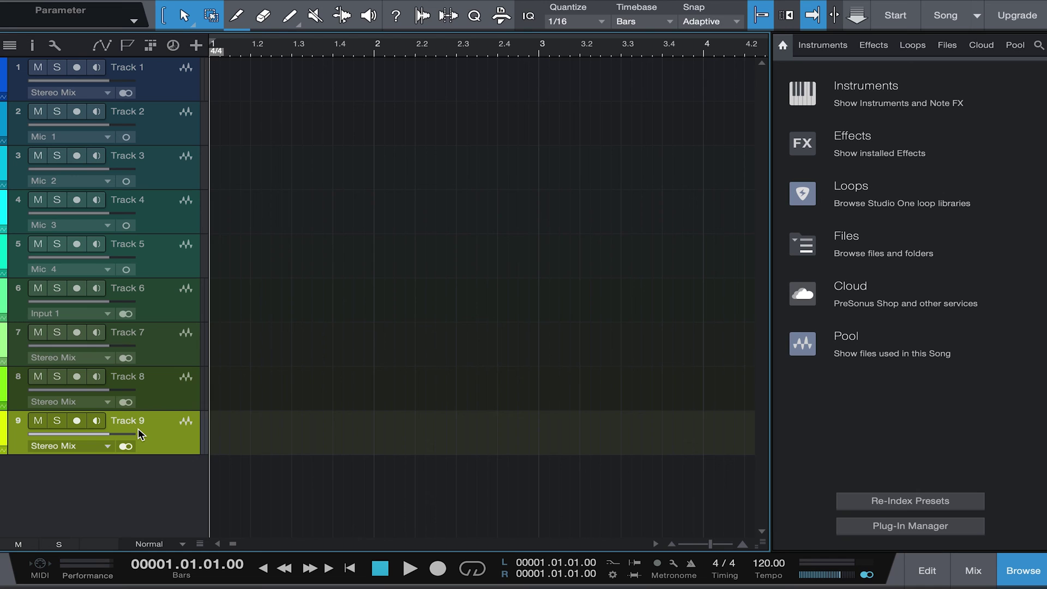
left_click(67, 313)
left_click(67, 314)
left_click(66, 315)
left_click(67, 316)
left_click(102, 357)
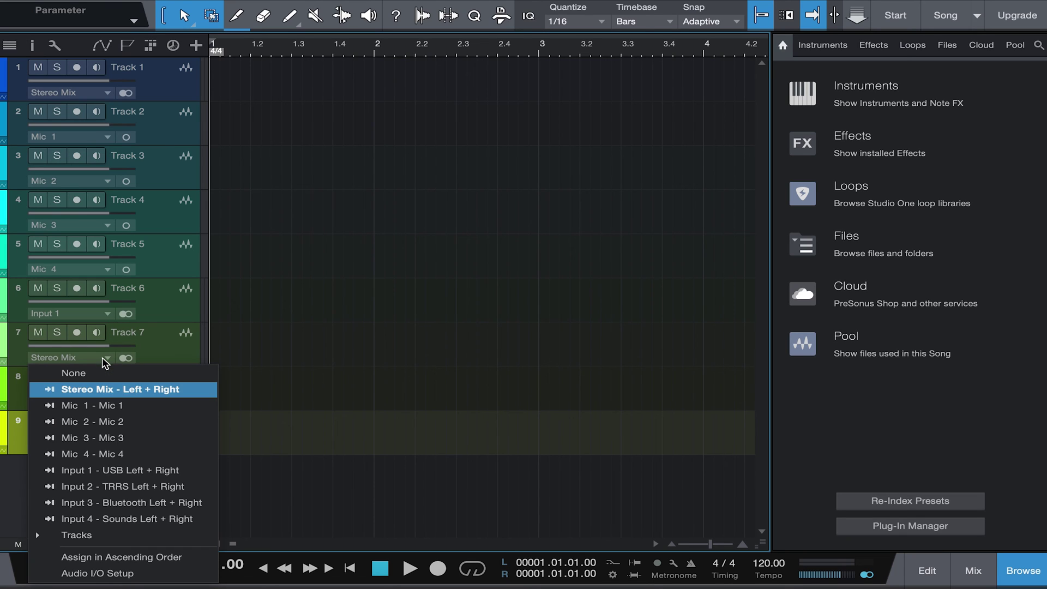
left_click(129, 486)
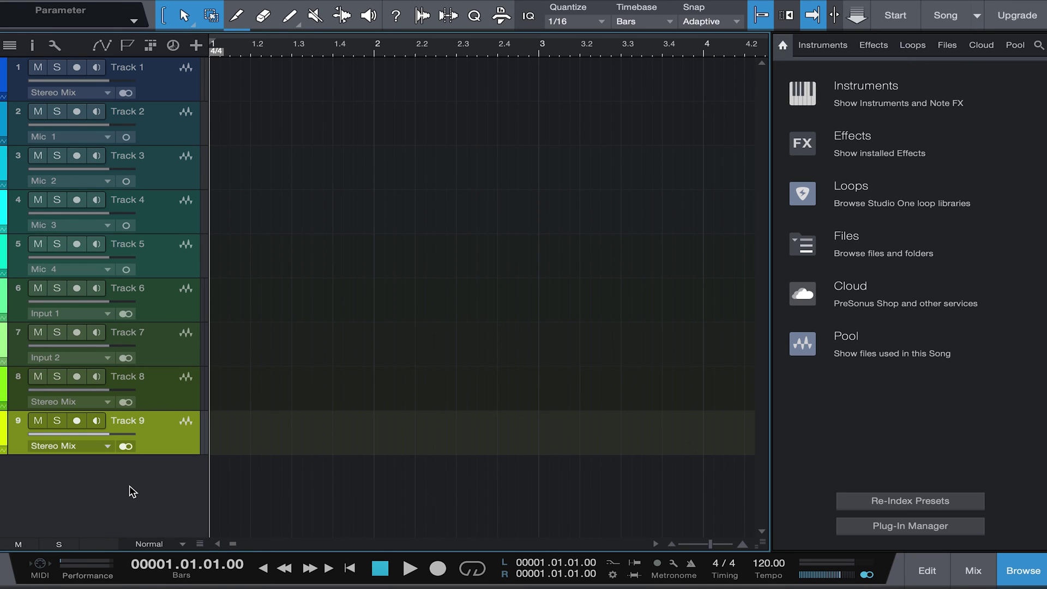
left_click(106, 404)
left_click(139, 317)
left_click(104, 445)
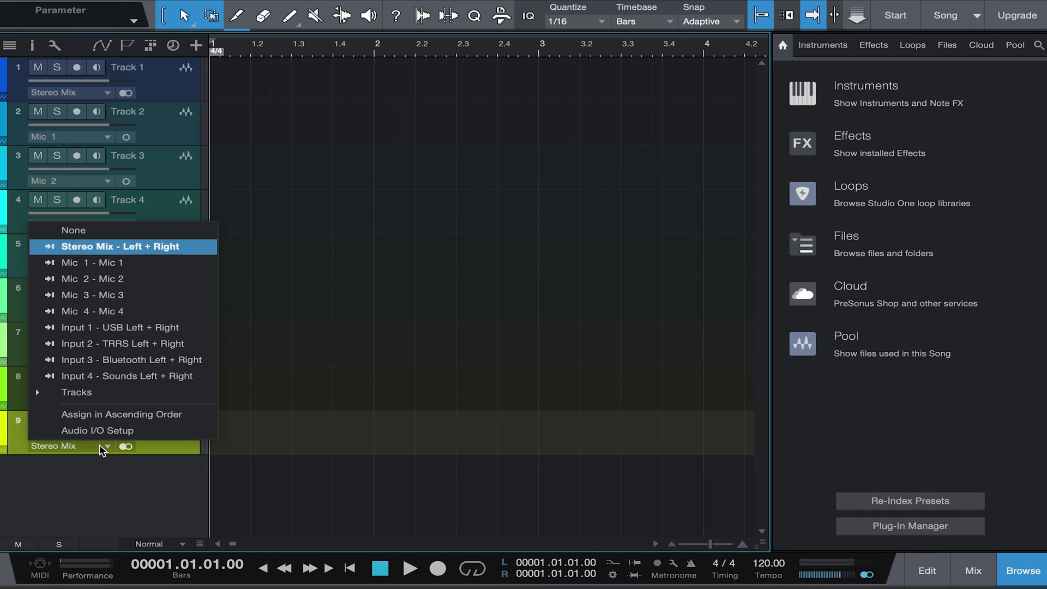
left_click(127, 376)
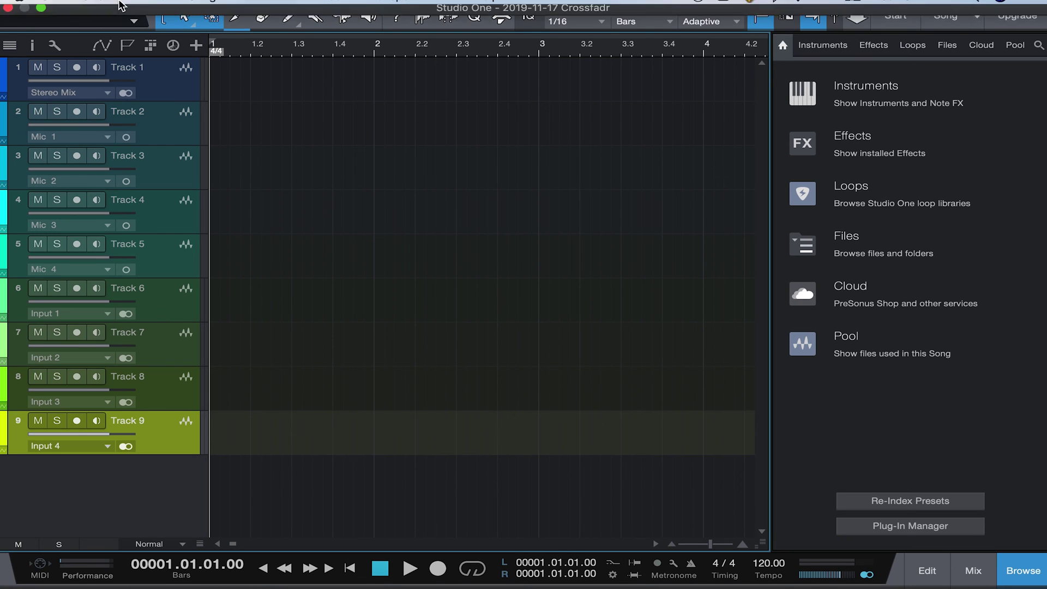
Step: Close all open songs without saving the changes
left_click(100, 10)
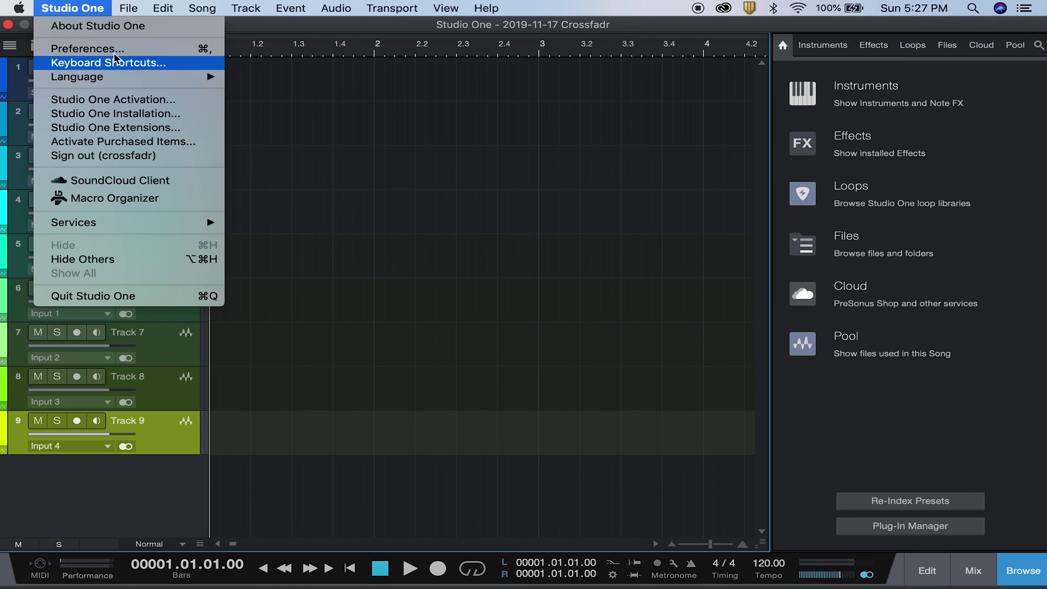
mouse_move(136, 10)
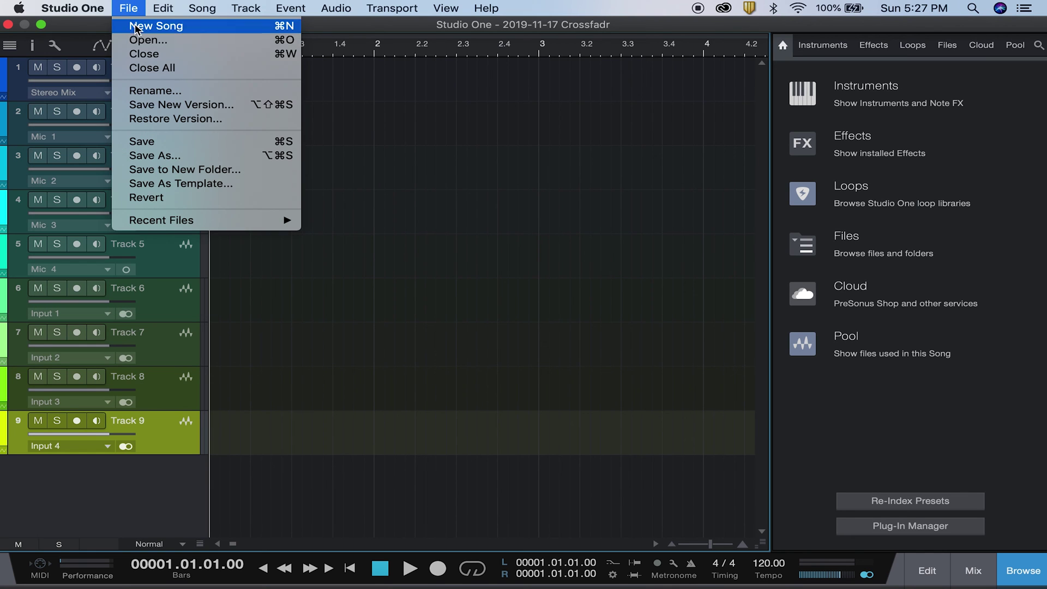
left_click(148, 67)
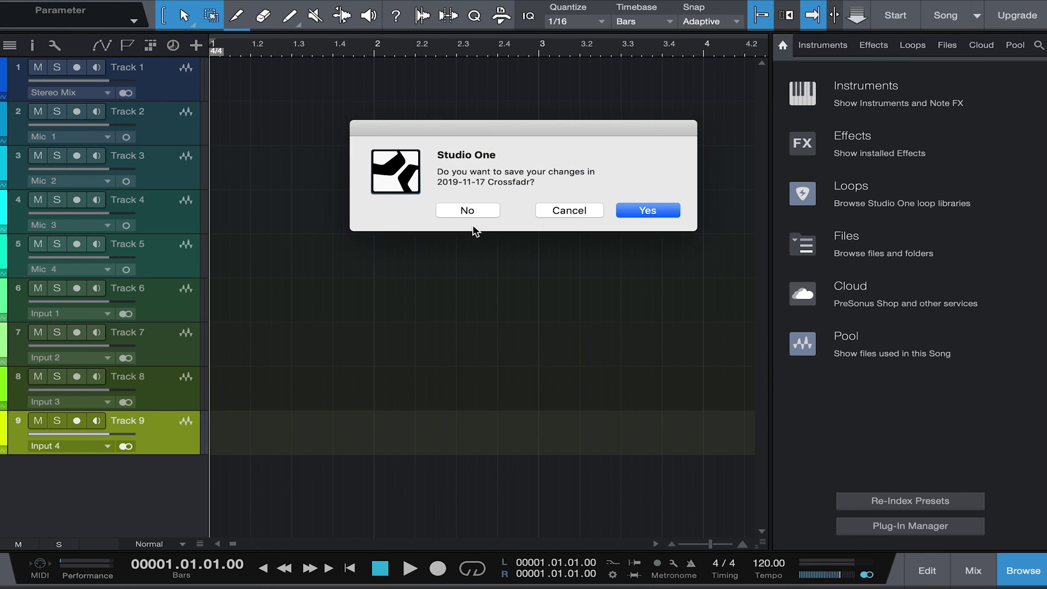
left_click(465, 210)
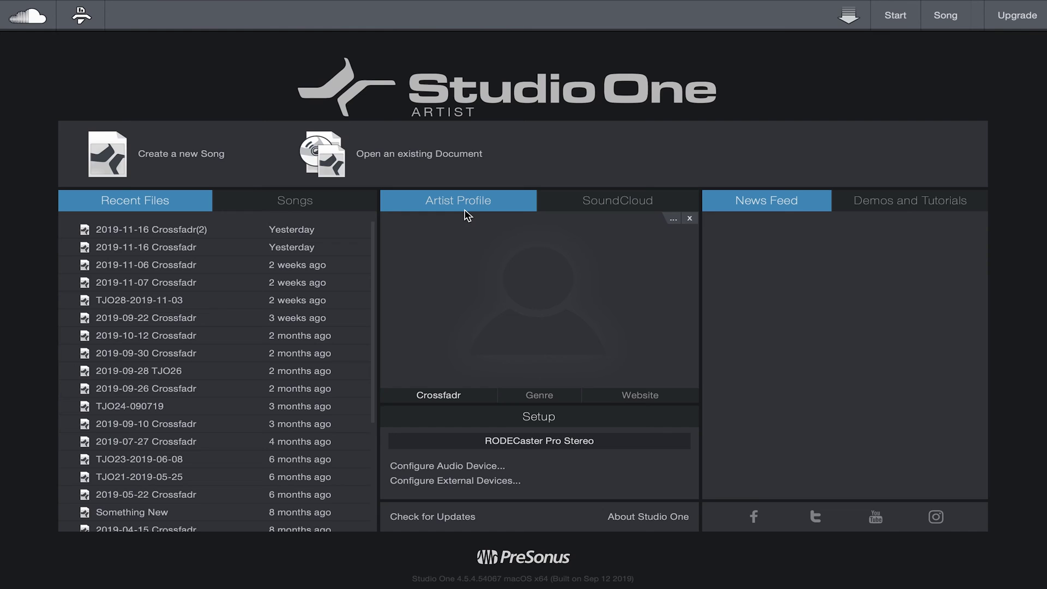
Step: Create a new 48.0 kHz song from the user template "Rodecaster Pro Multichannel Setup"
left_click(175, 155)
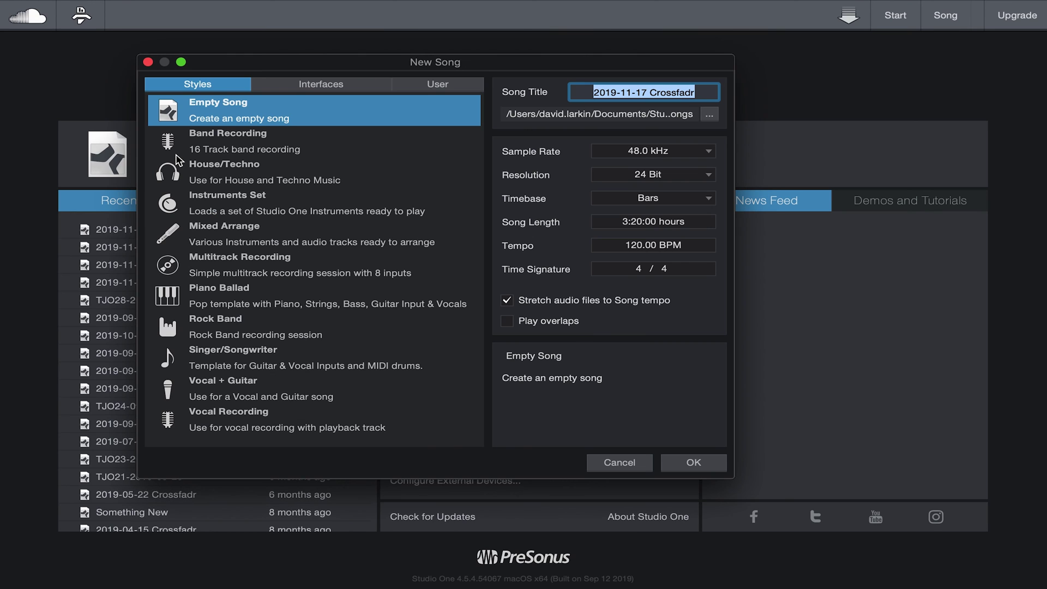
left_click(441, 85)
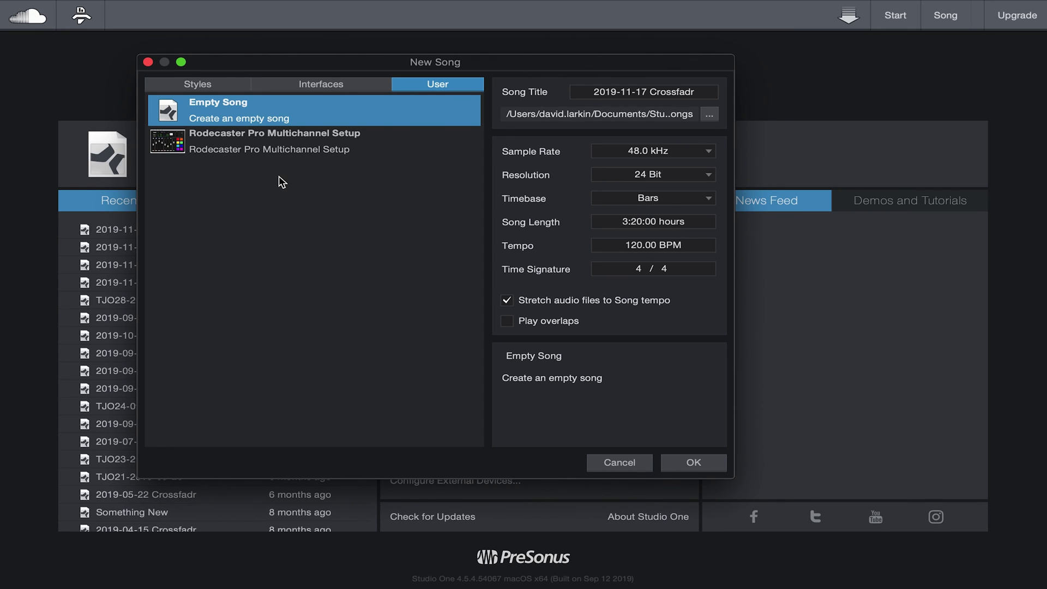
left_click(301, 142)
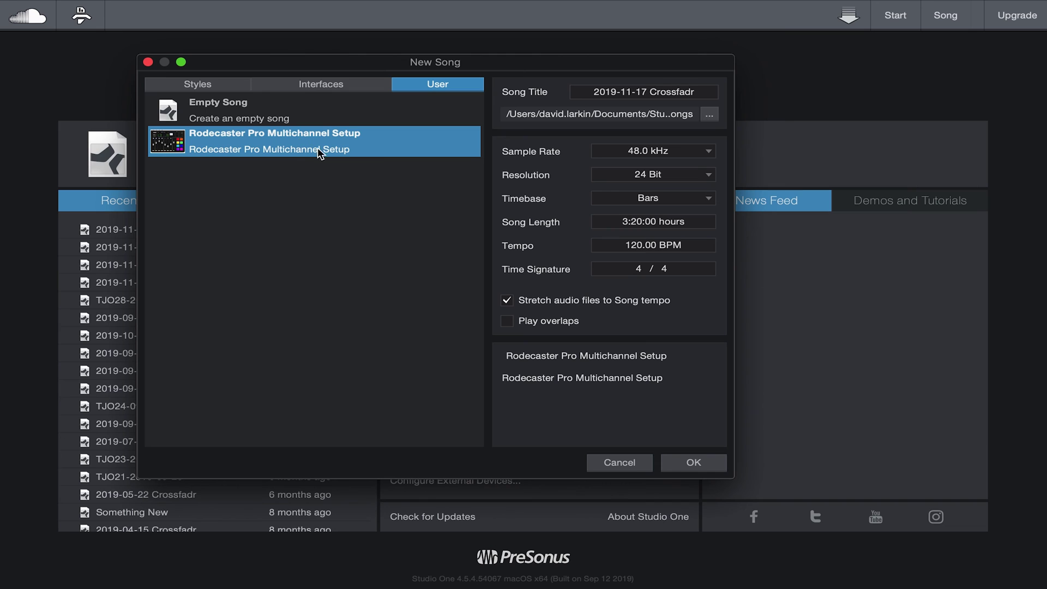
left_click(697, 462)
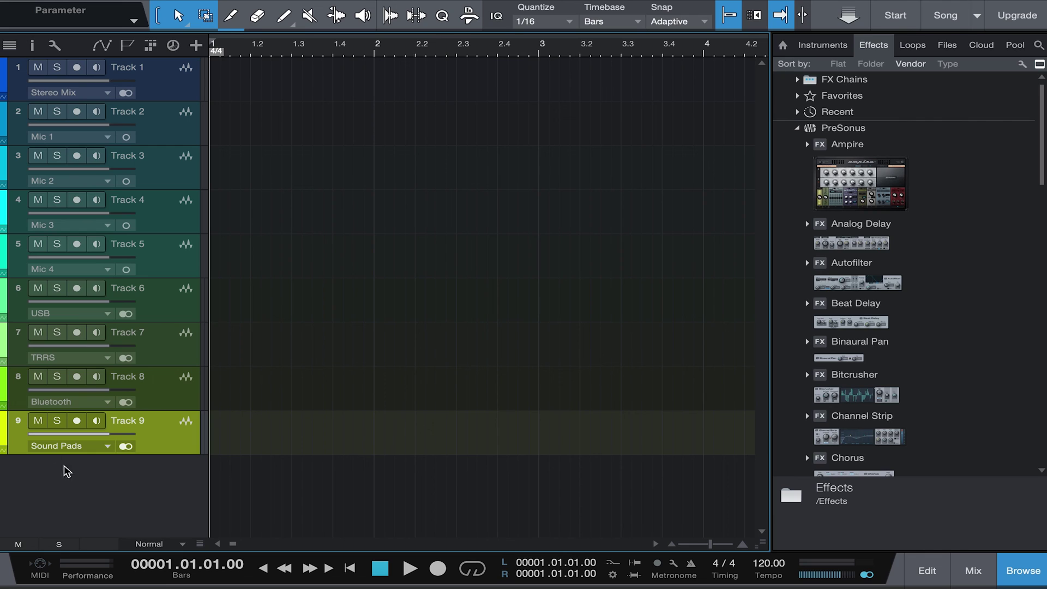
Step: Arm Tracks 1, 2 and 9 for recording and start recording from the beginning of the song
left_click(77, 67)
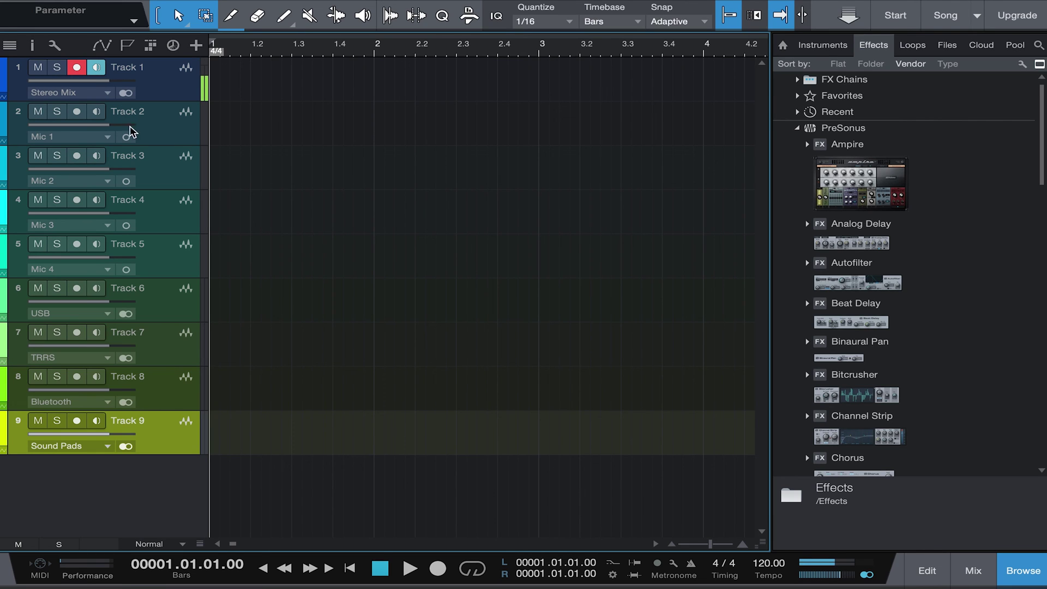
left_click(77, 114)
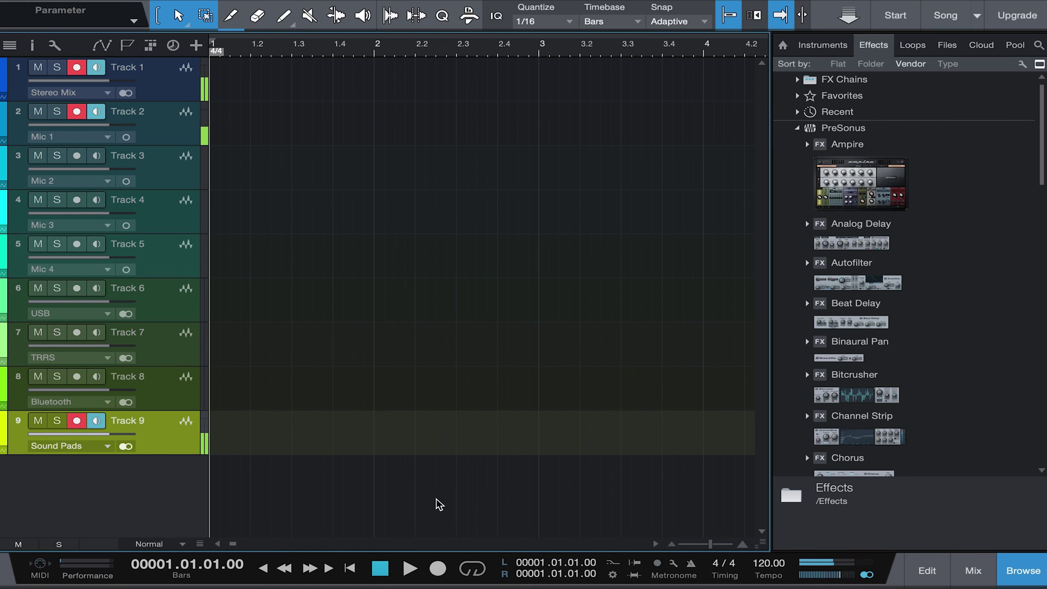
left_click(439, 568)
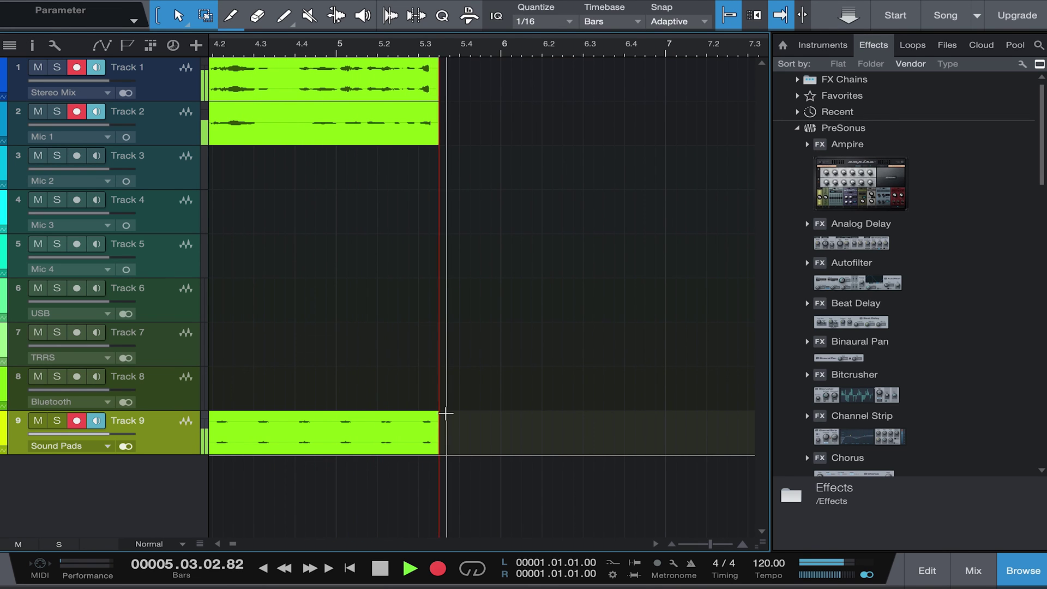
Step: Stop the multitrack recording at about bar 33 and return the playhead to the start of the song
left_click(672, 544)
left_click(672, 544)
left_click(672, 544)
left_click(672, 544)
left_click(672, 544)
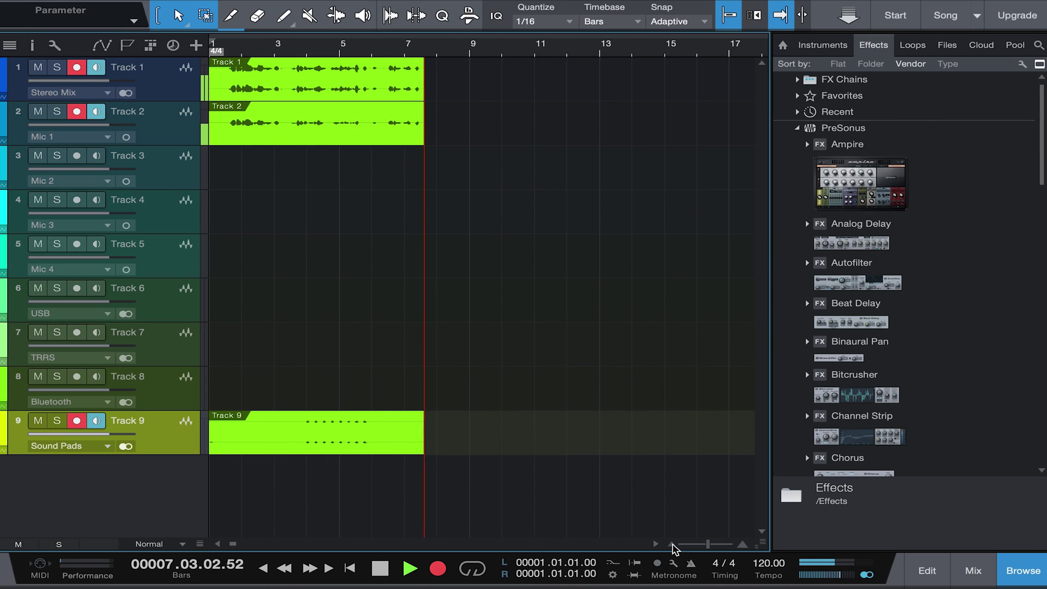
left_click(673, 544)
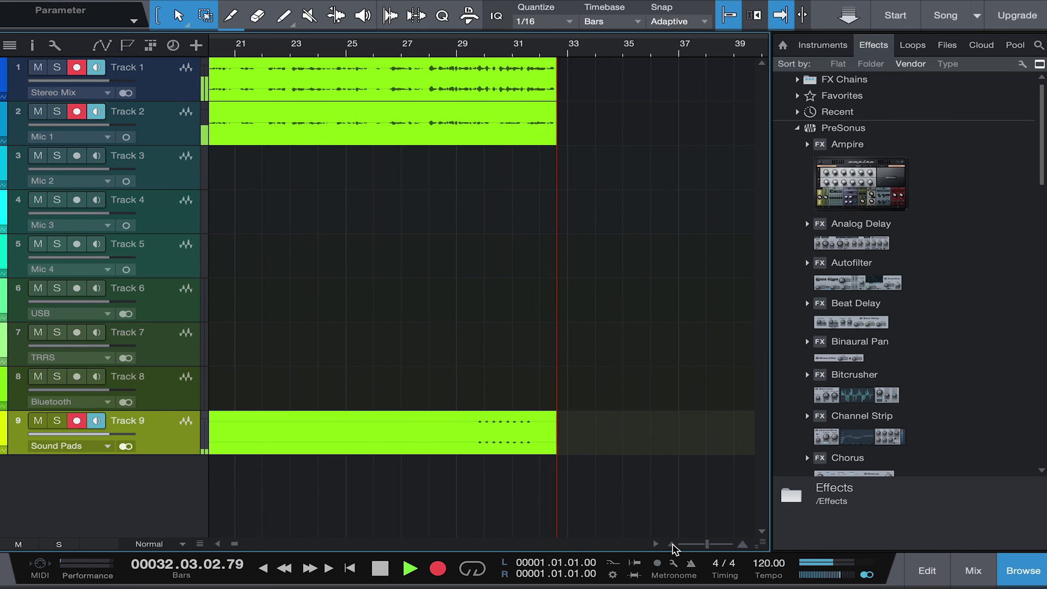
key("space")
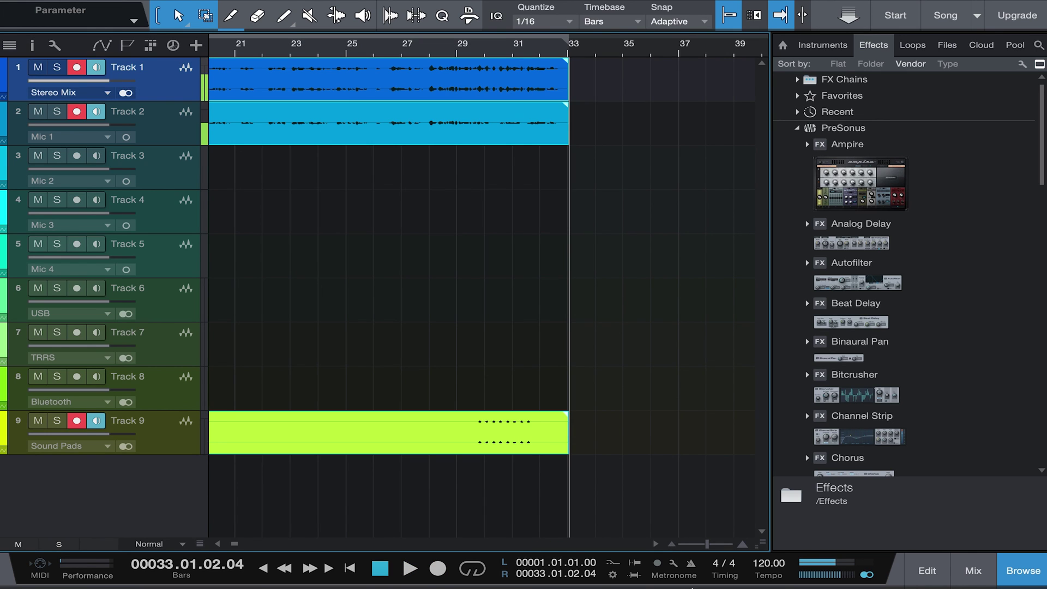
left_click(349, 569)
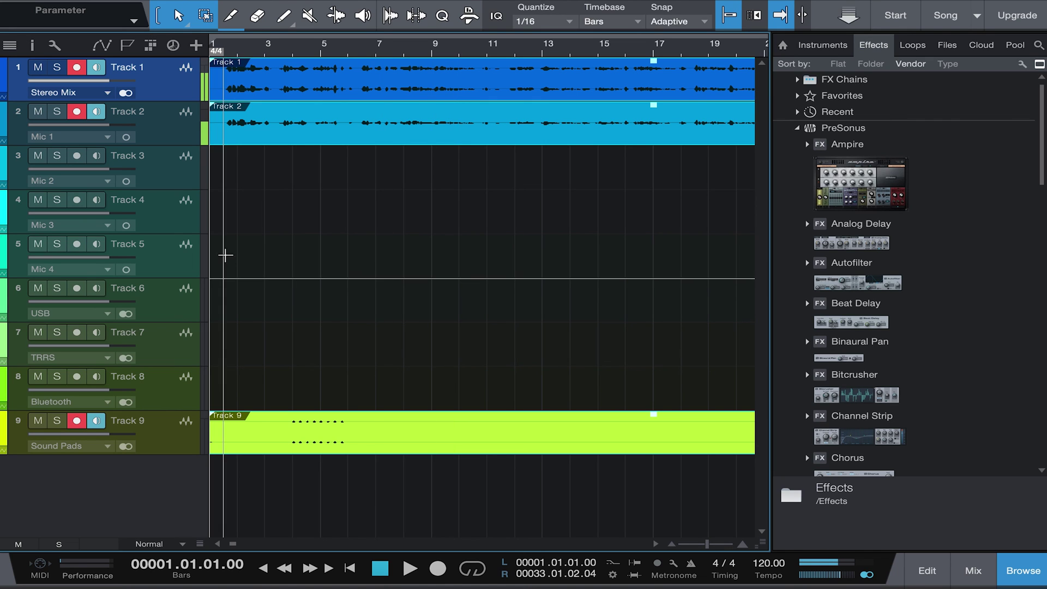
Step: Save the current song as a template titled "2019-11-17 Crossfadr"
mouse_move(118, 5)
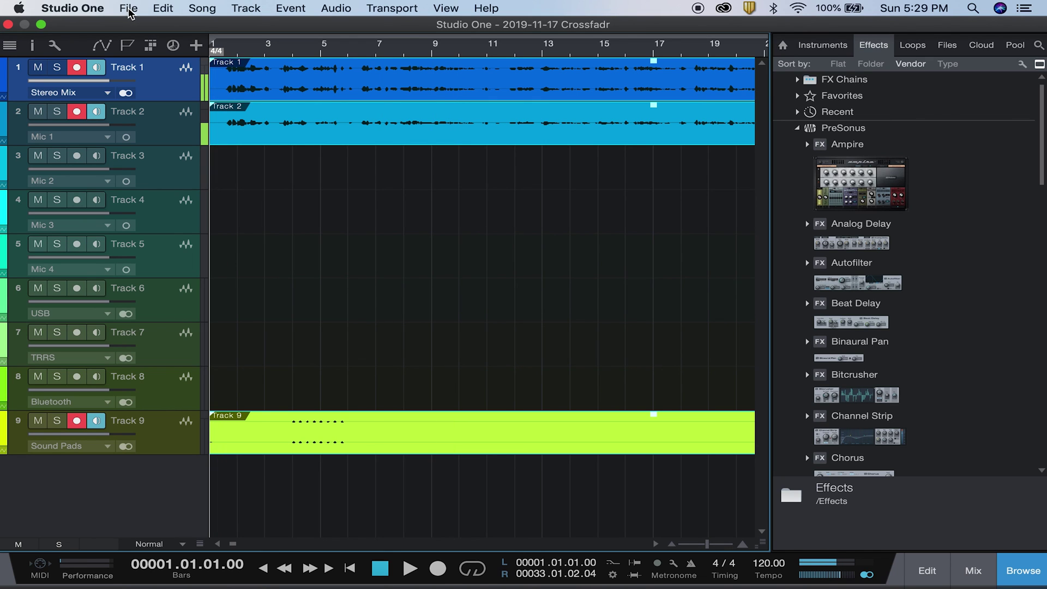
left_click(129, 9)
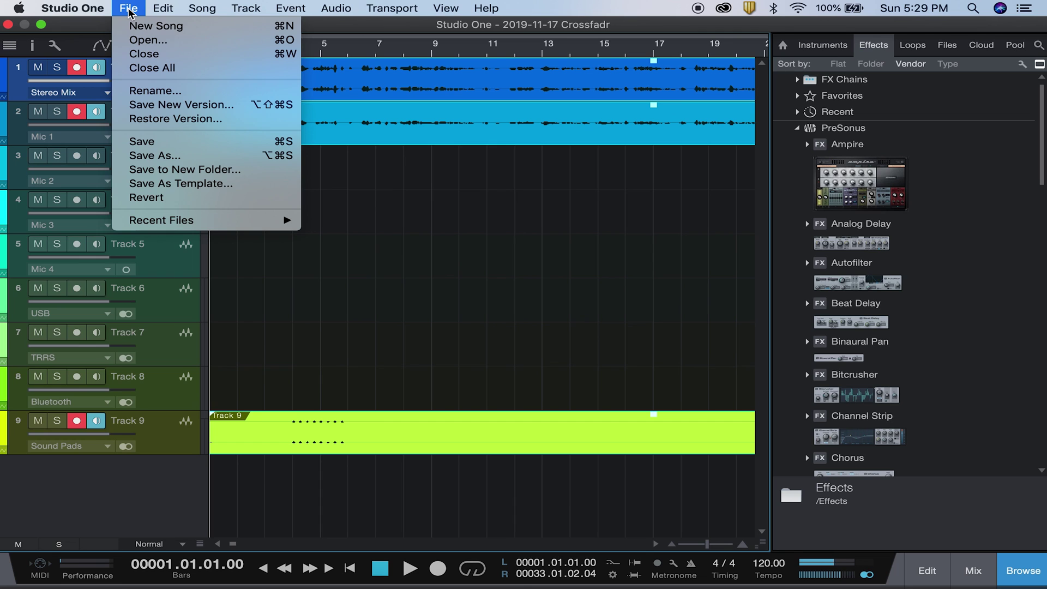
left_click(176, 185)
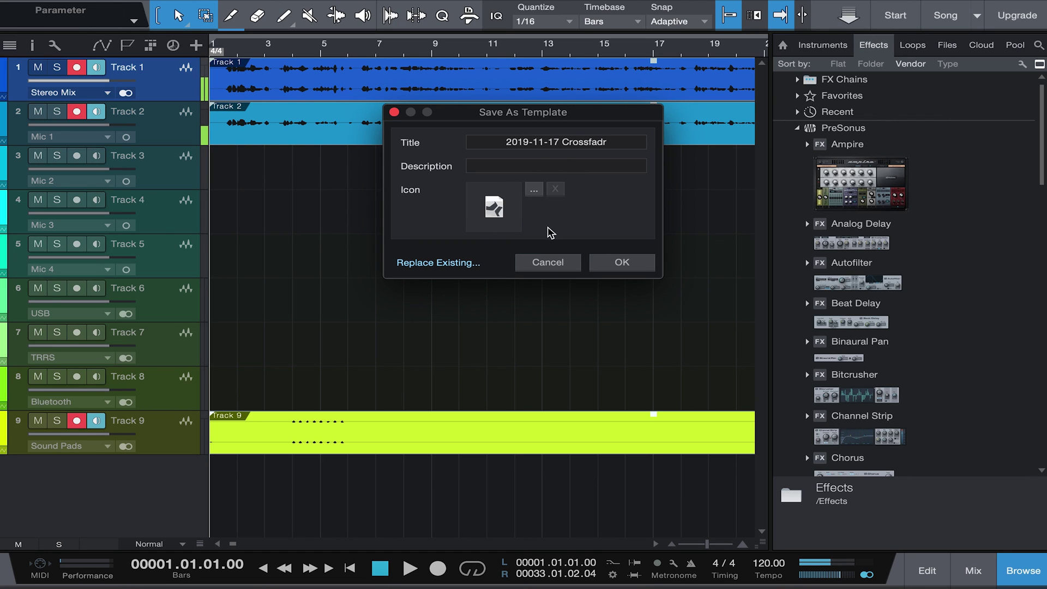
left_click(622, 264)
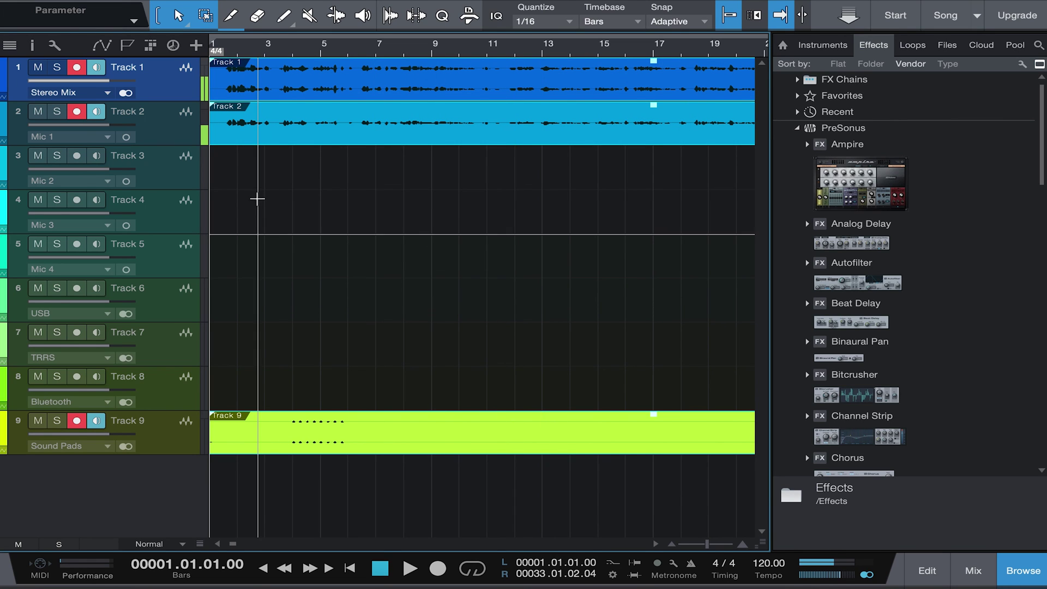
Step: Check the "2019-11-17 Crossfadr" entry among the user templates for a new song, without creating one
mouse_move(93, 3)
left_click(129, 7)
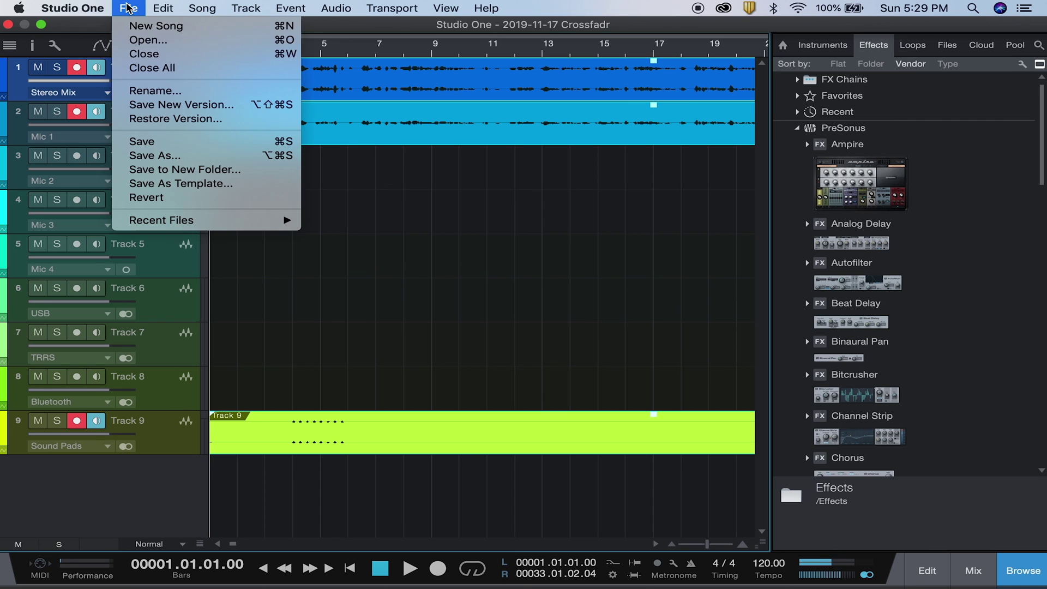
left_click(155, 26)
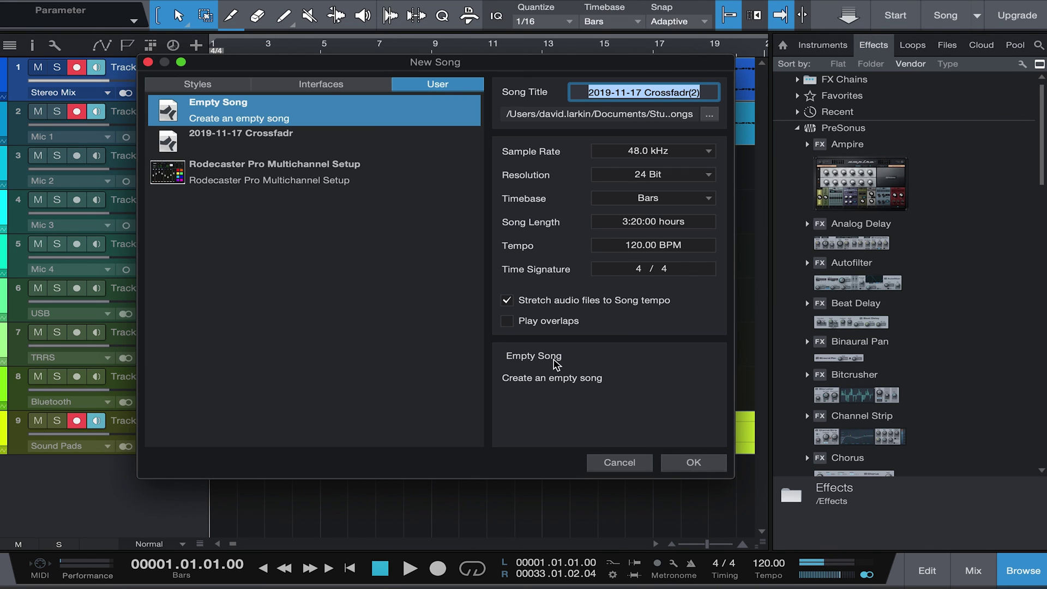
left_click(329, 147)
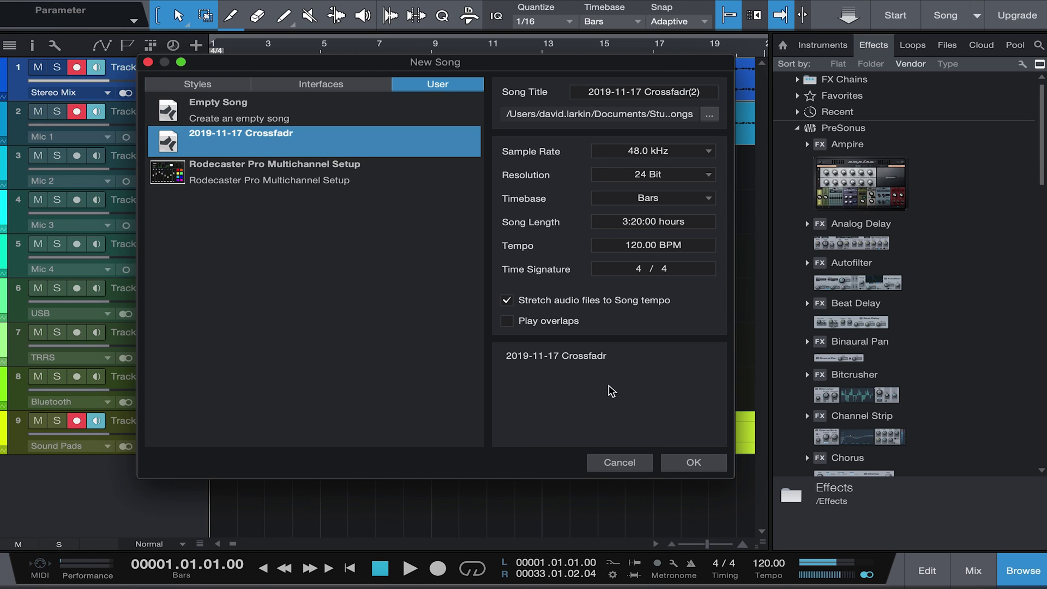
left_click(619, 463)
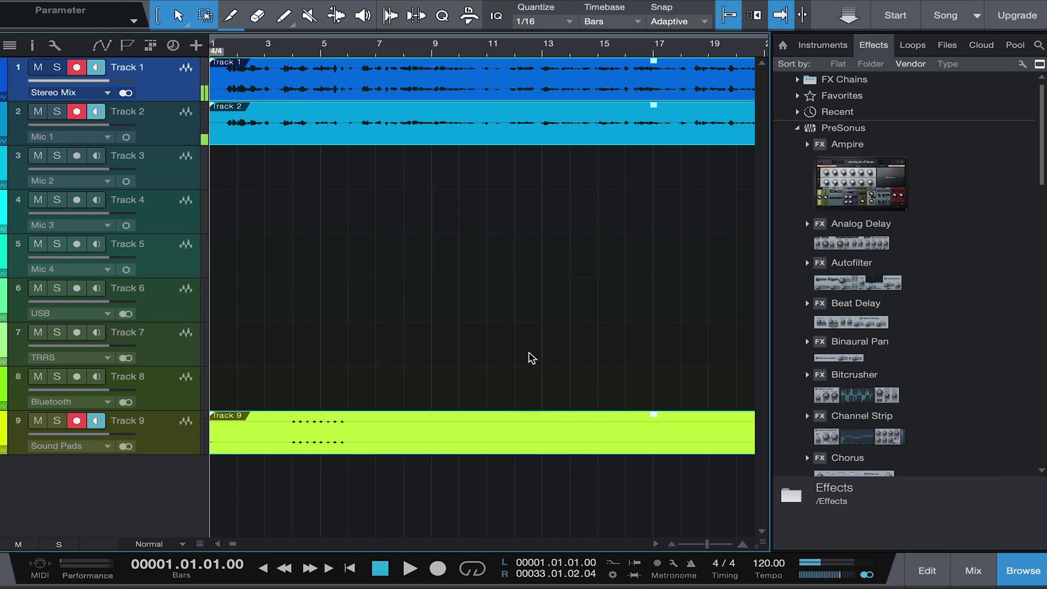